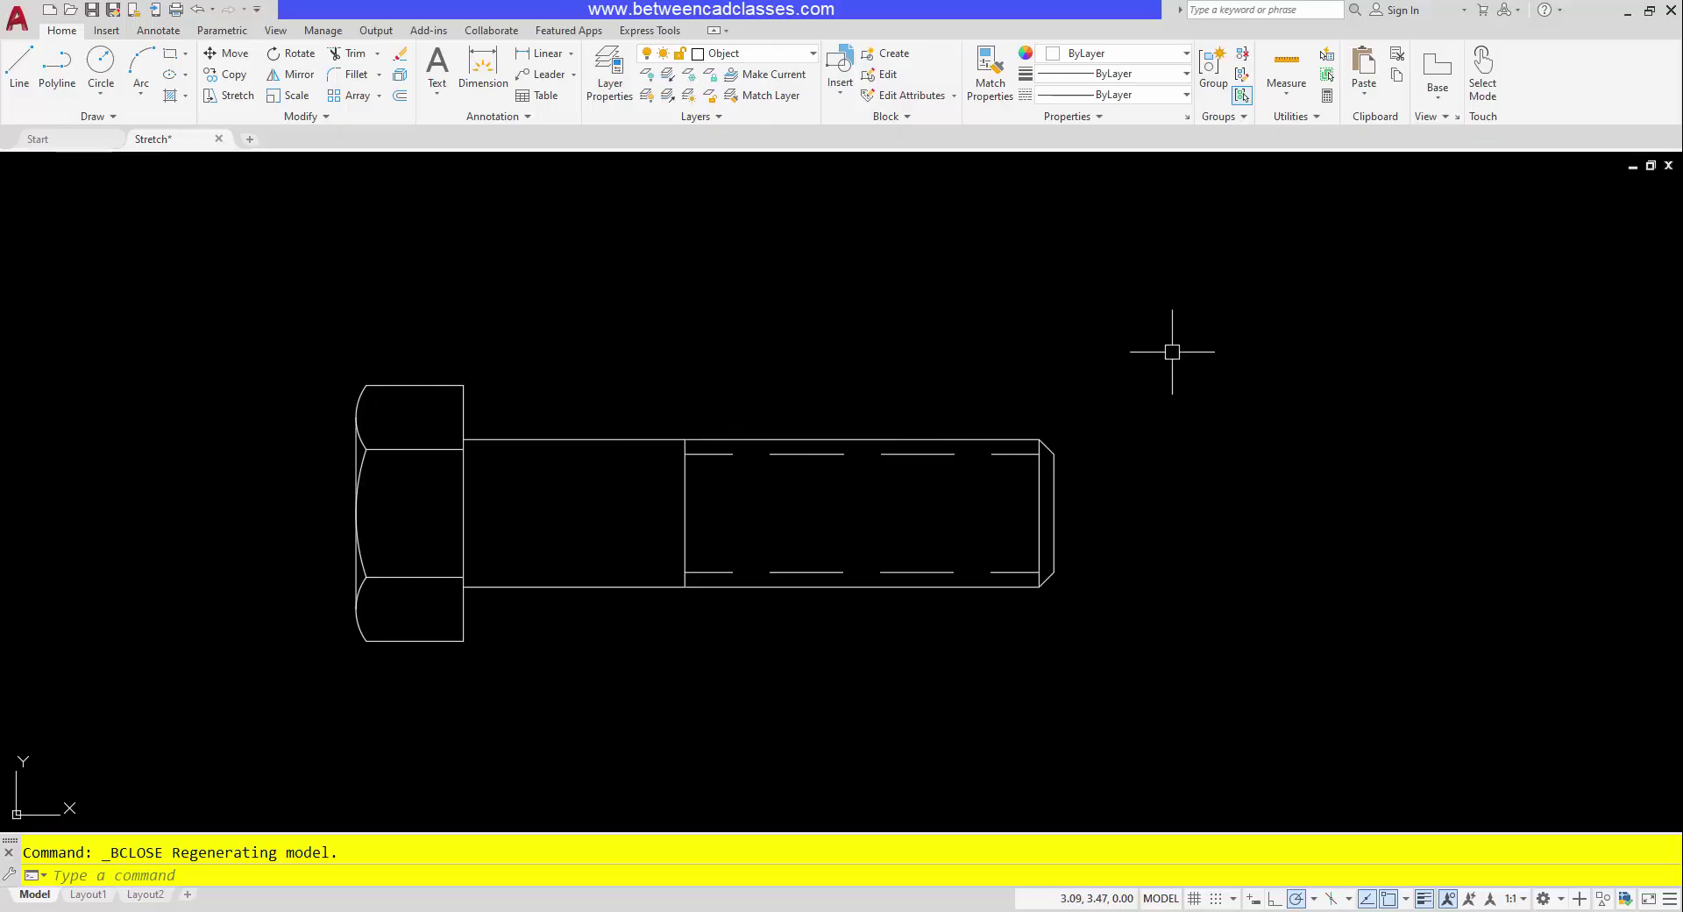
# - Open the Hex Bolt block definition in the Block Editor and center the bolt in view
pyautogui.click(845, 440)
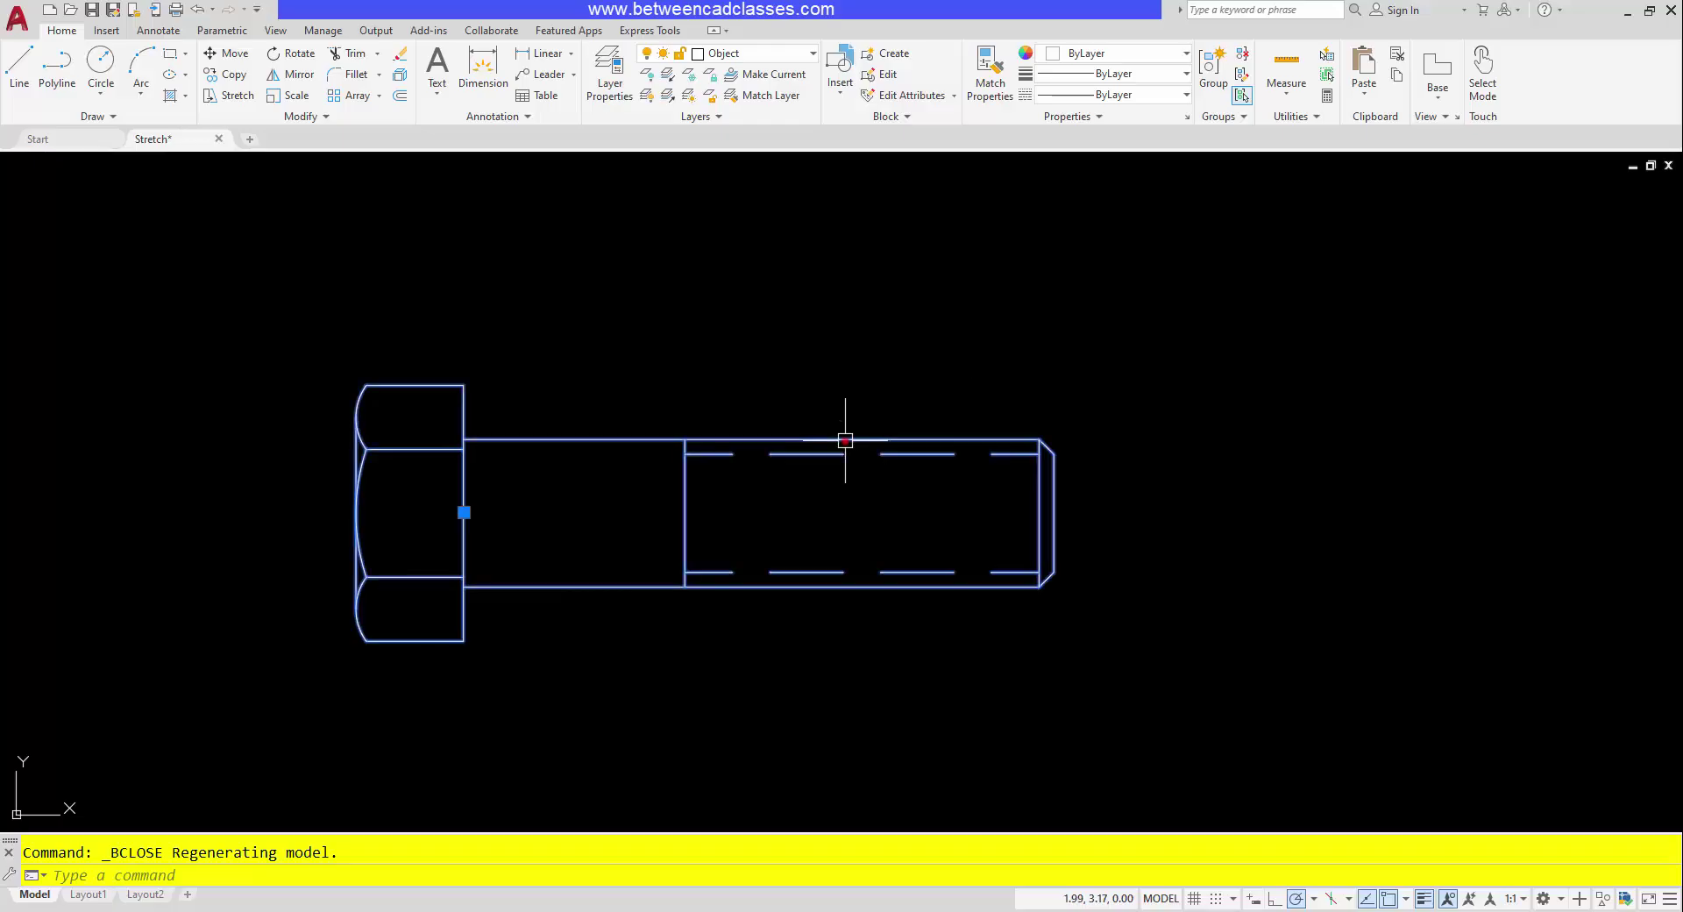
pyautogui.doubleClick(846, 439)
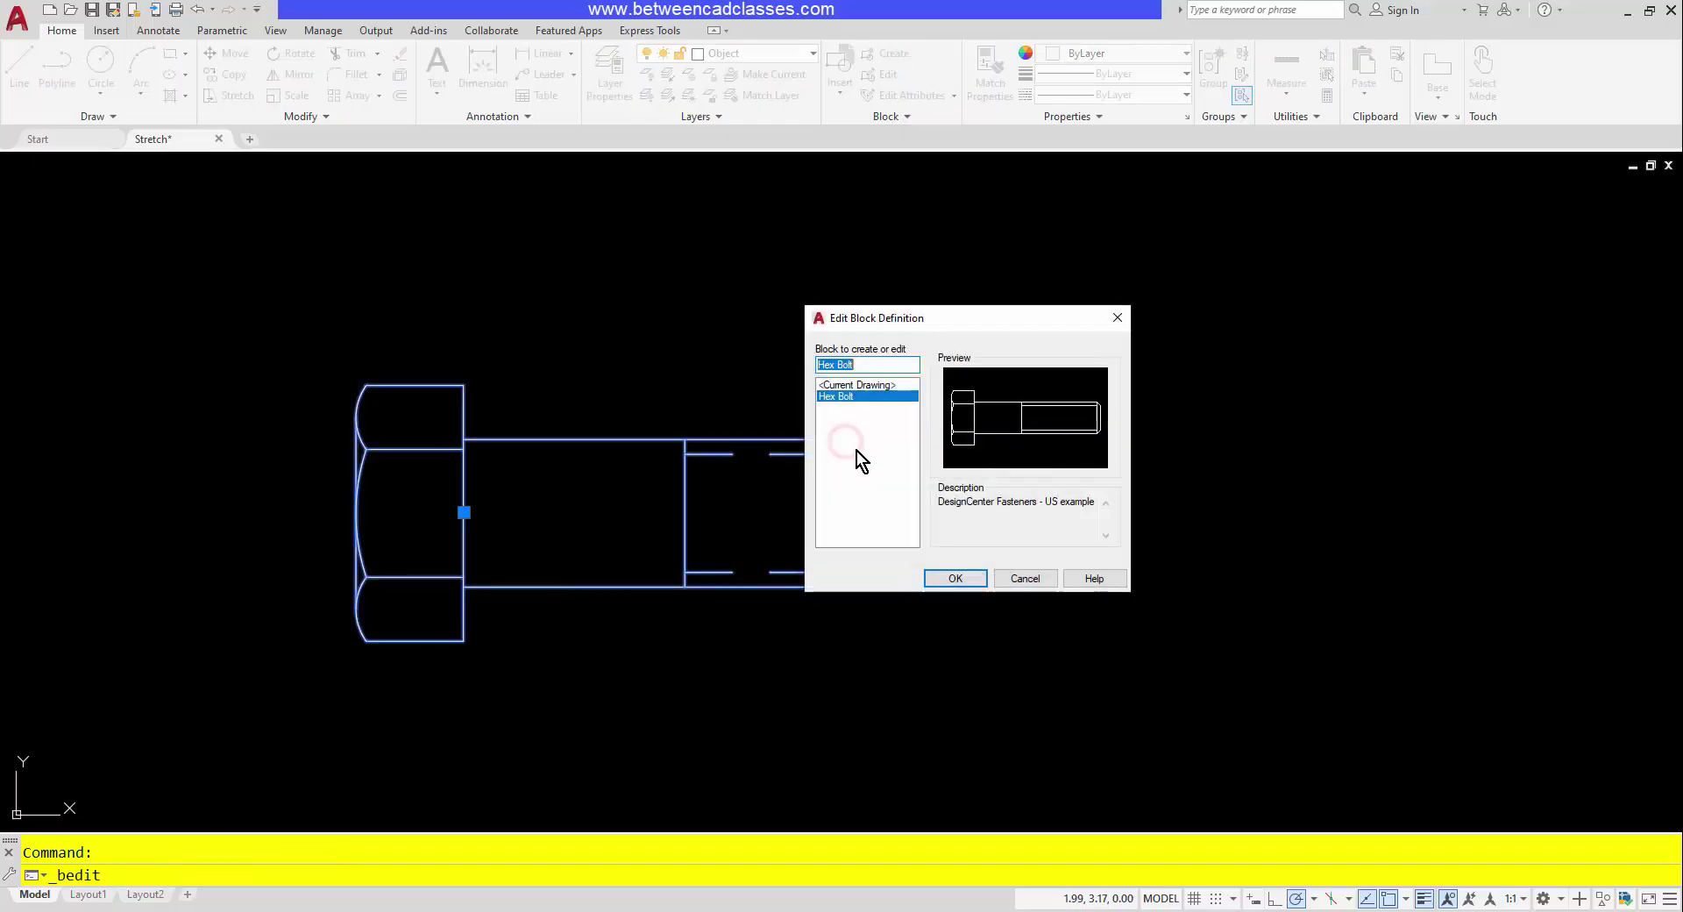
pyautogui.click(956, 578)
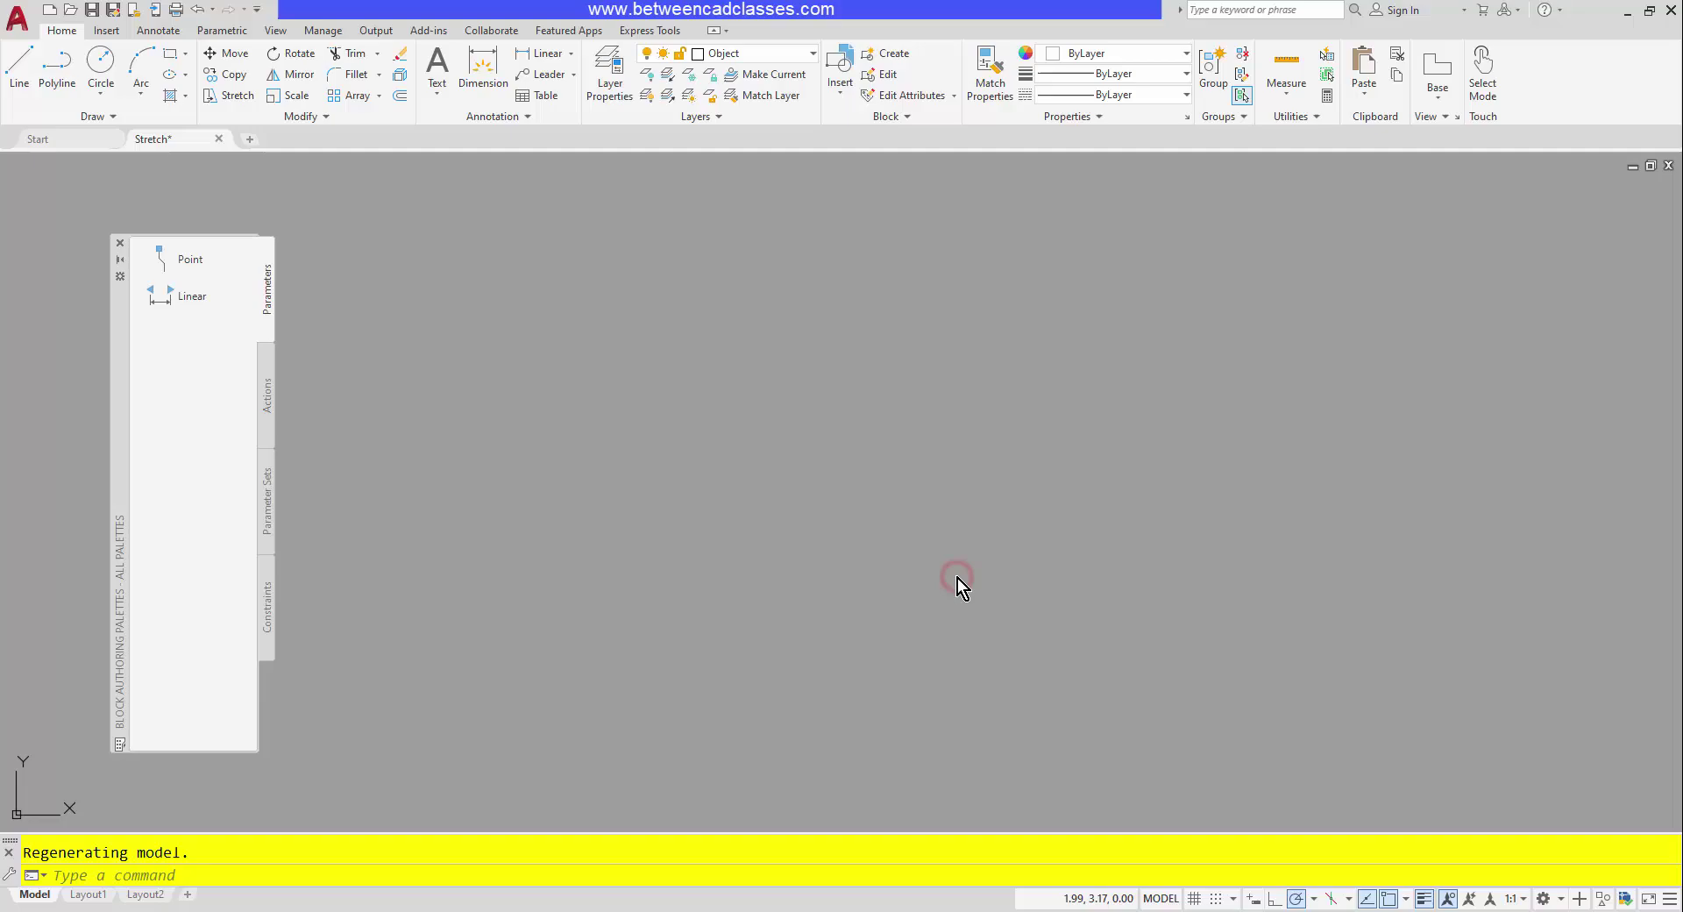
pyautogui.scroll(-1, 1006, 557)
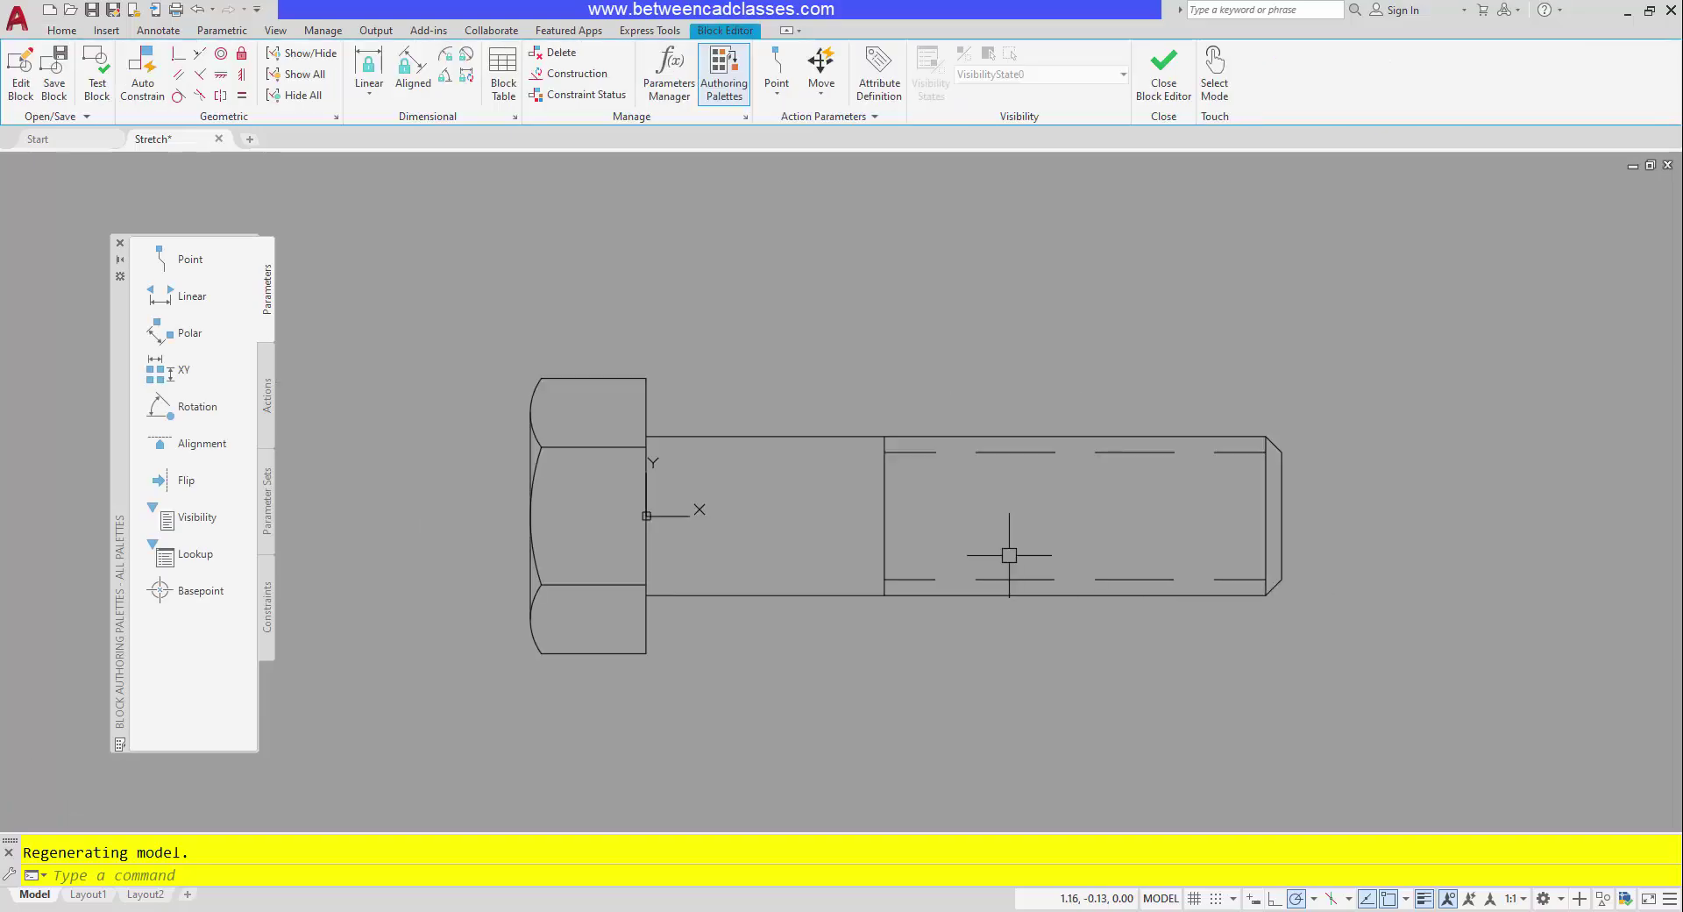
pyautogui.moveTo(1006, 555); pyautogui.dragTo(834, 518, button='middle')
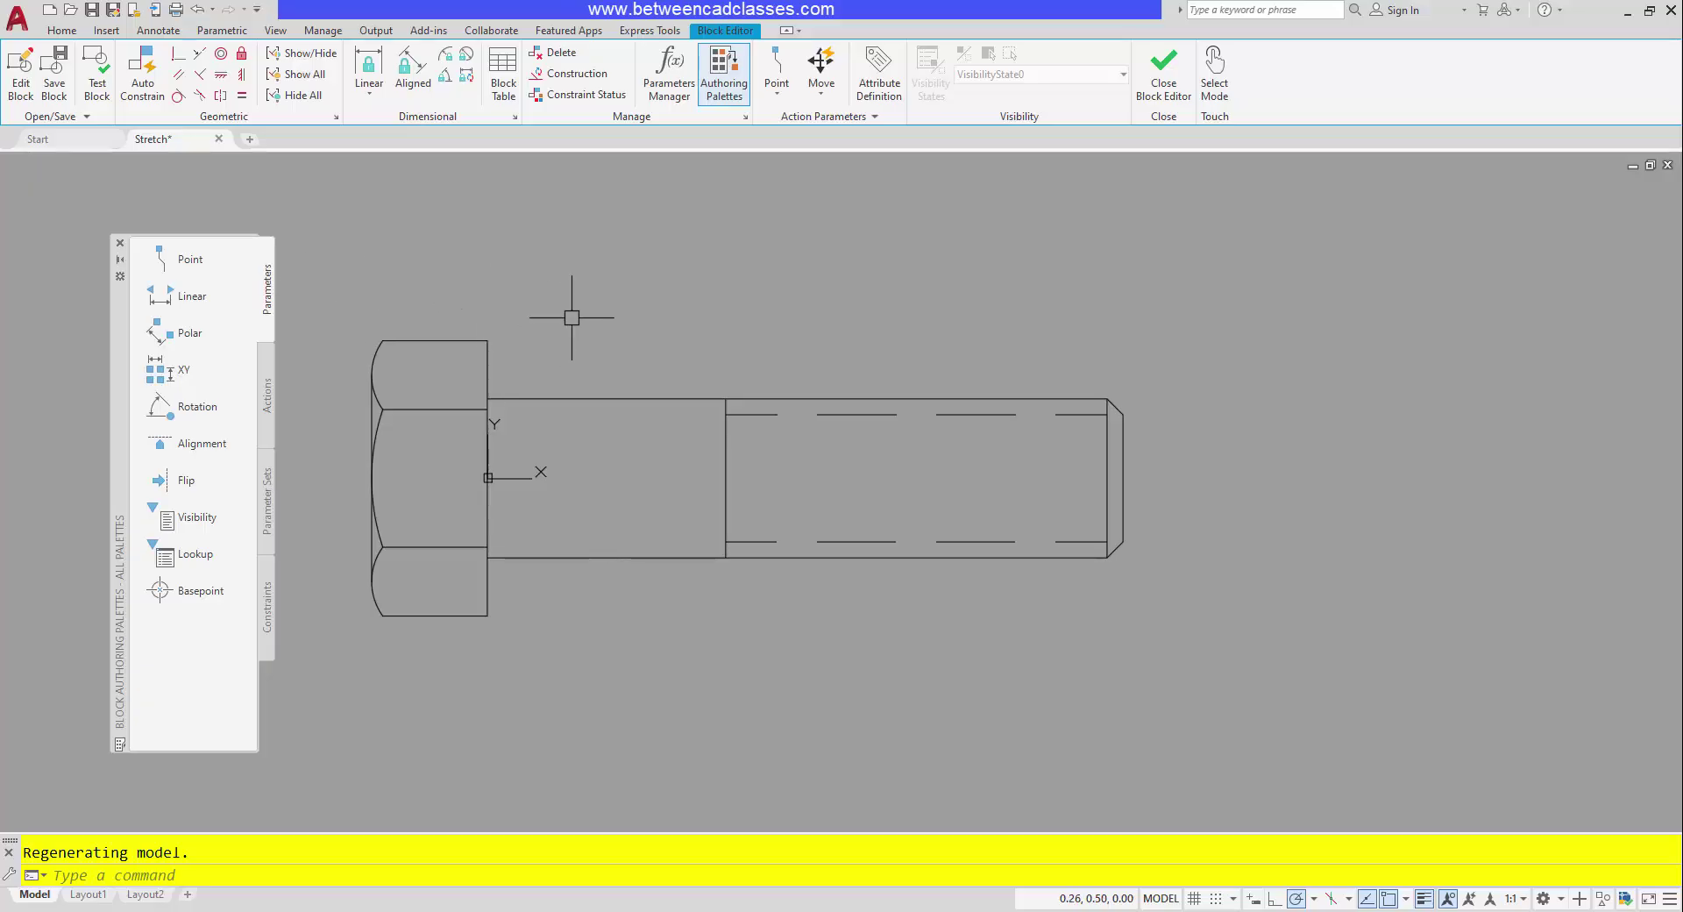
# - Add a linear parameter from the head's edge midpoint to the bolt tip, with its Distance1 label above
pyautogui.click(189, 298)
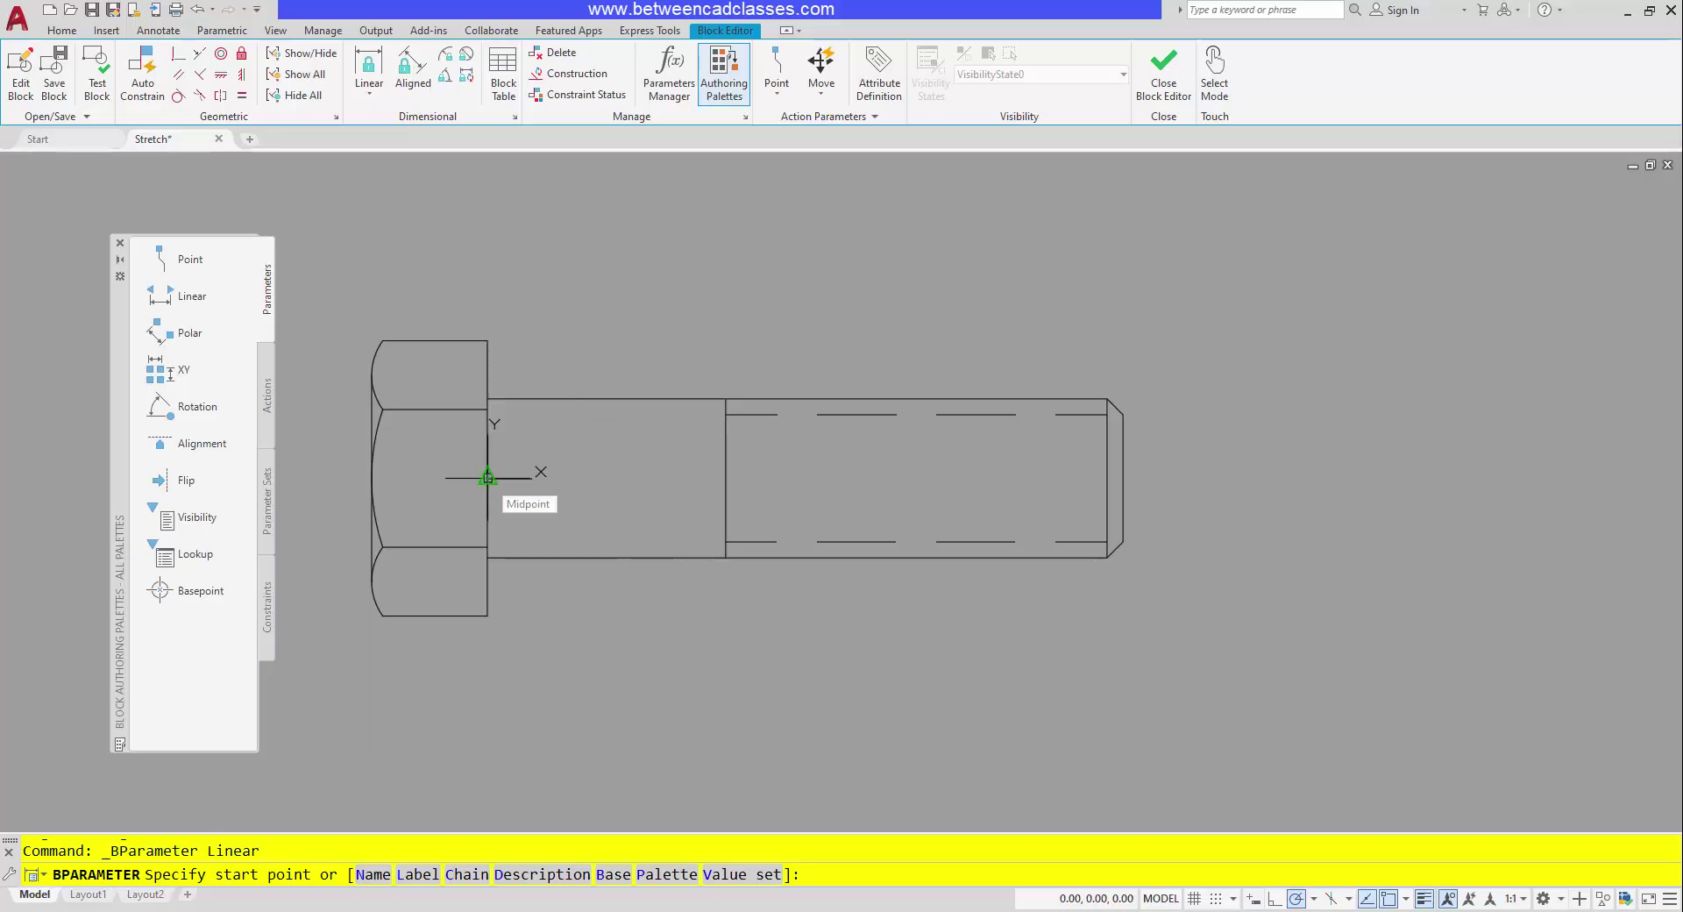
pyautogui.click(487, 477)
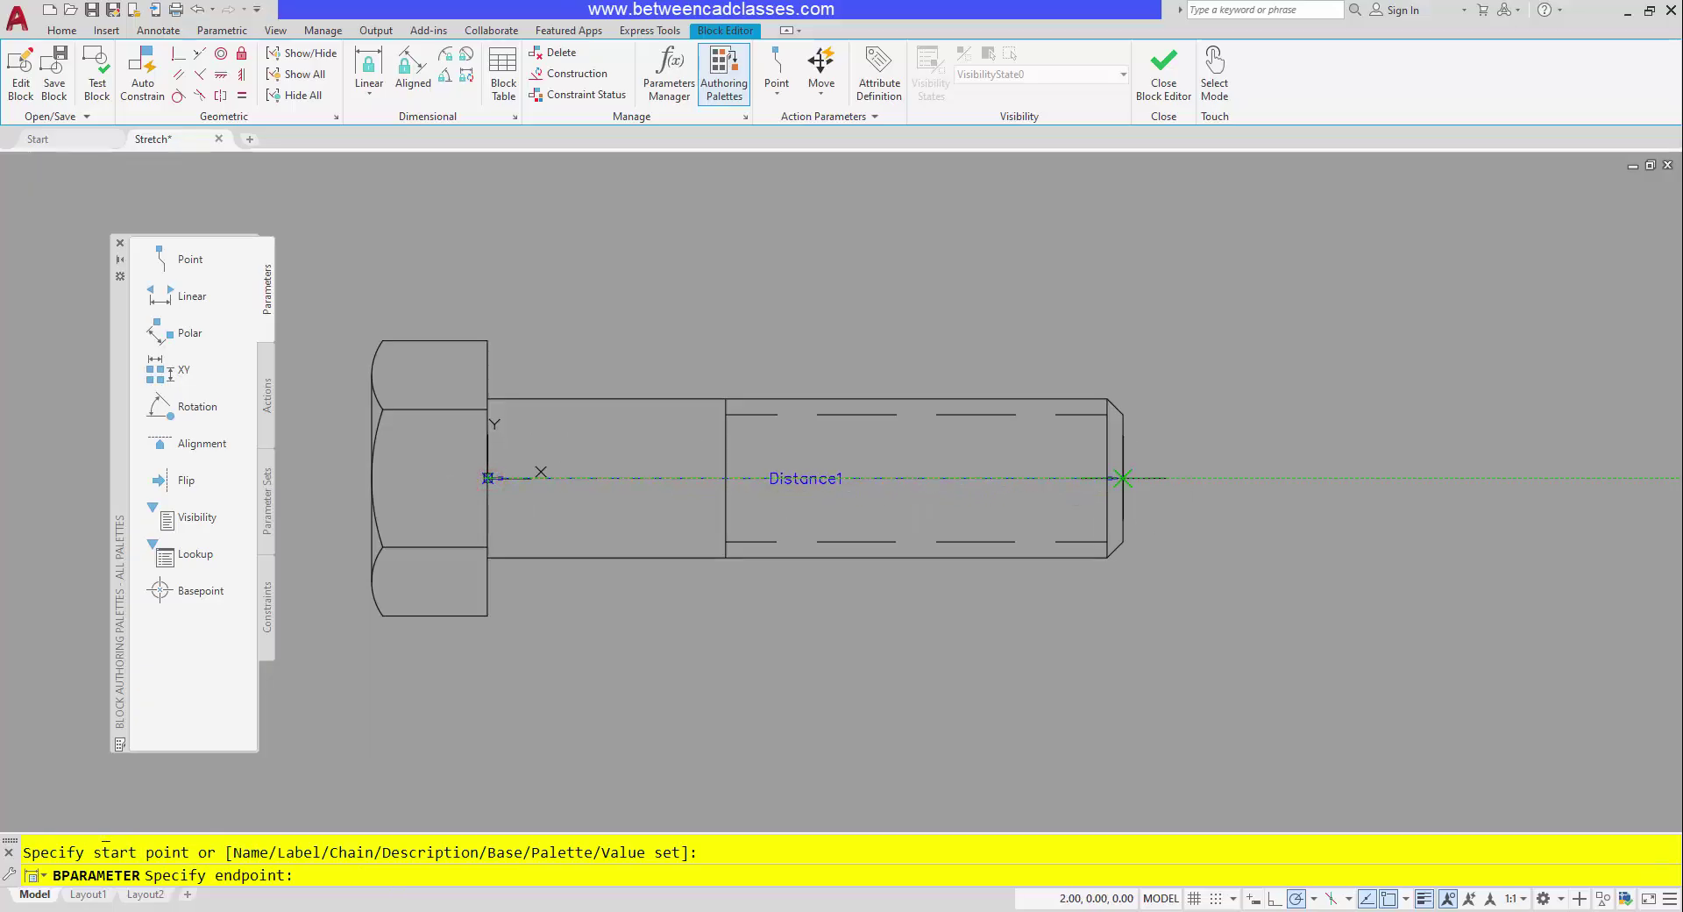
pyautogui.click(1123, 478)
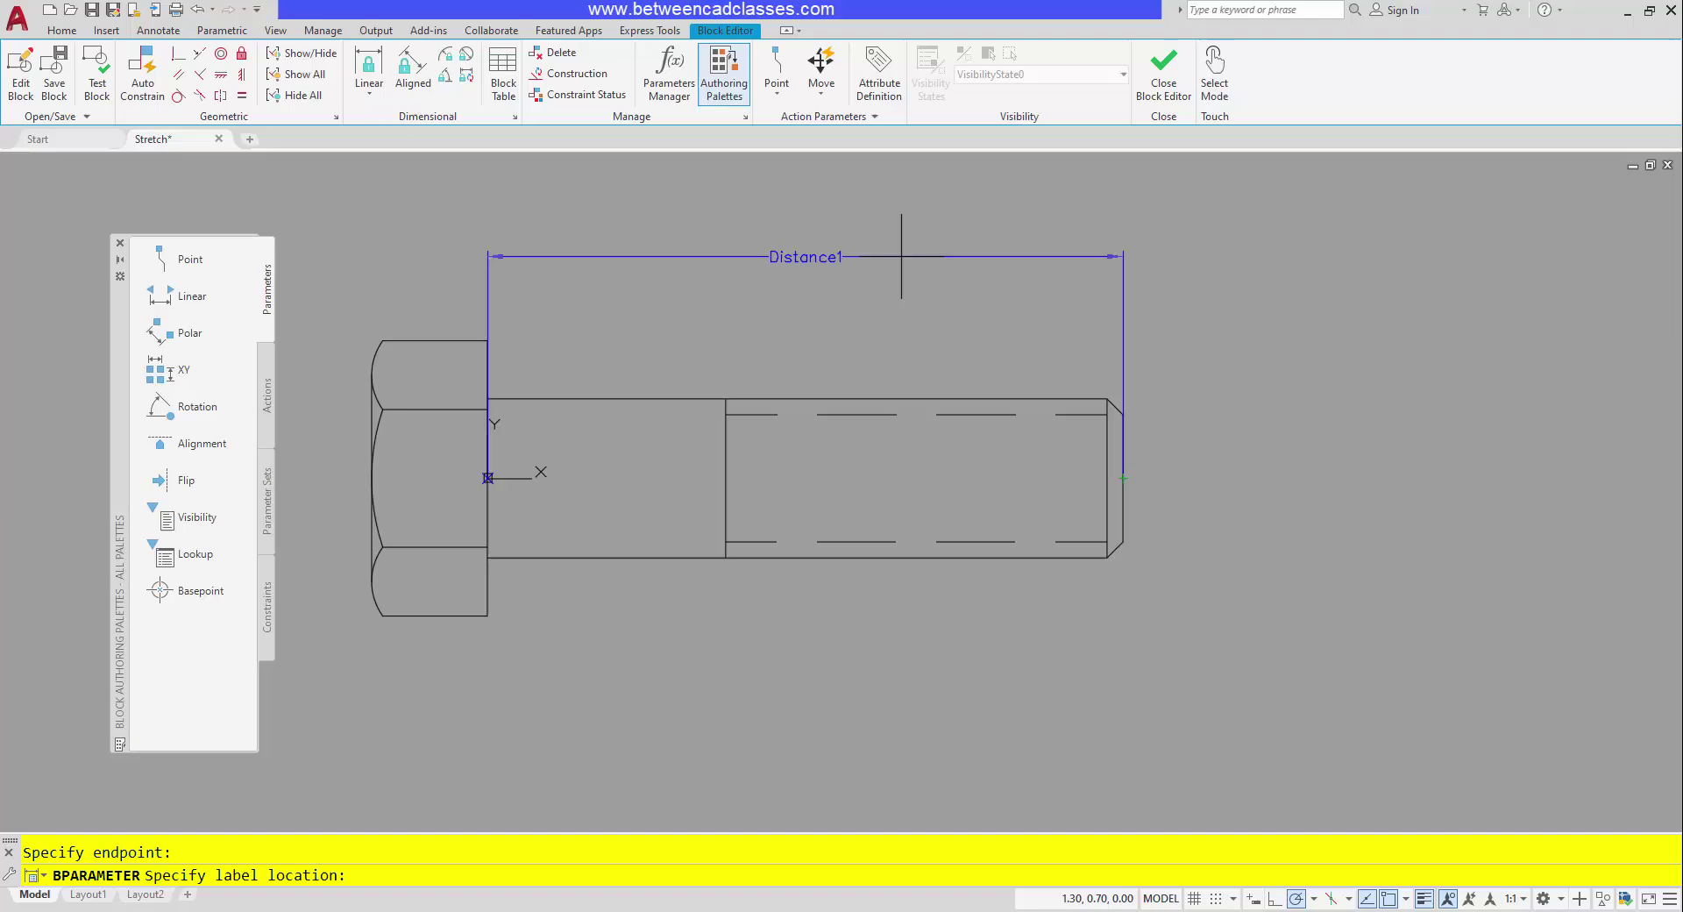
pyautogui.click(819, 257)
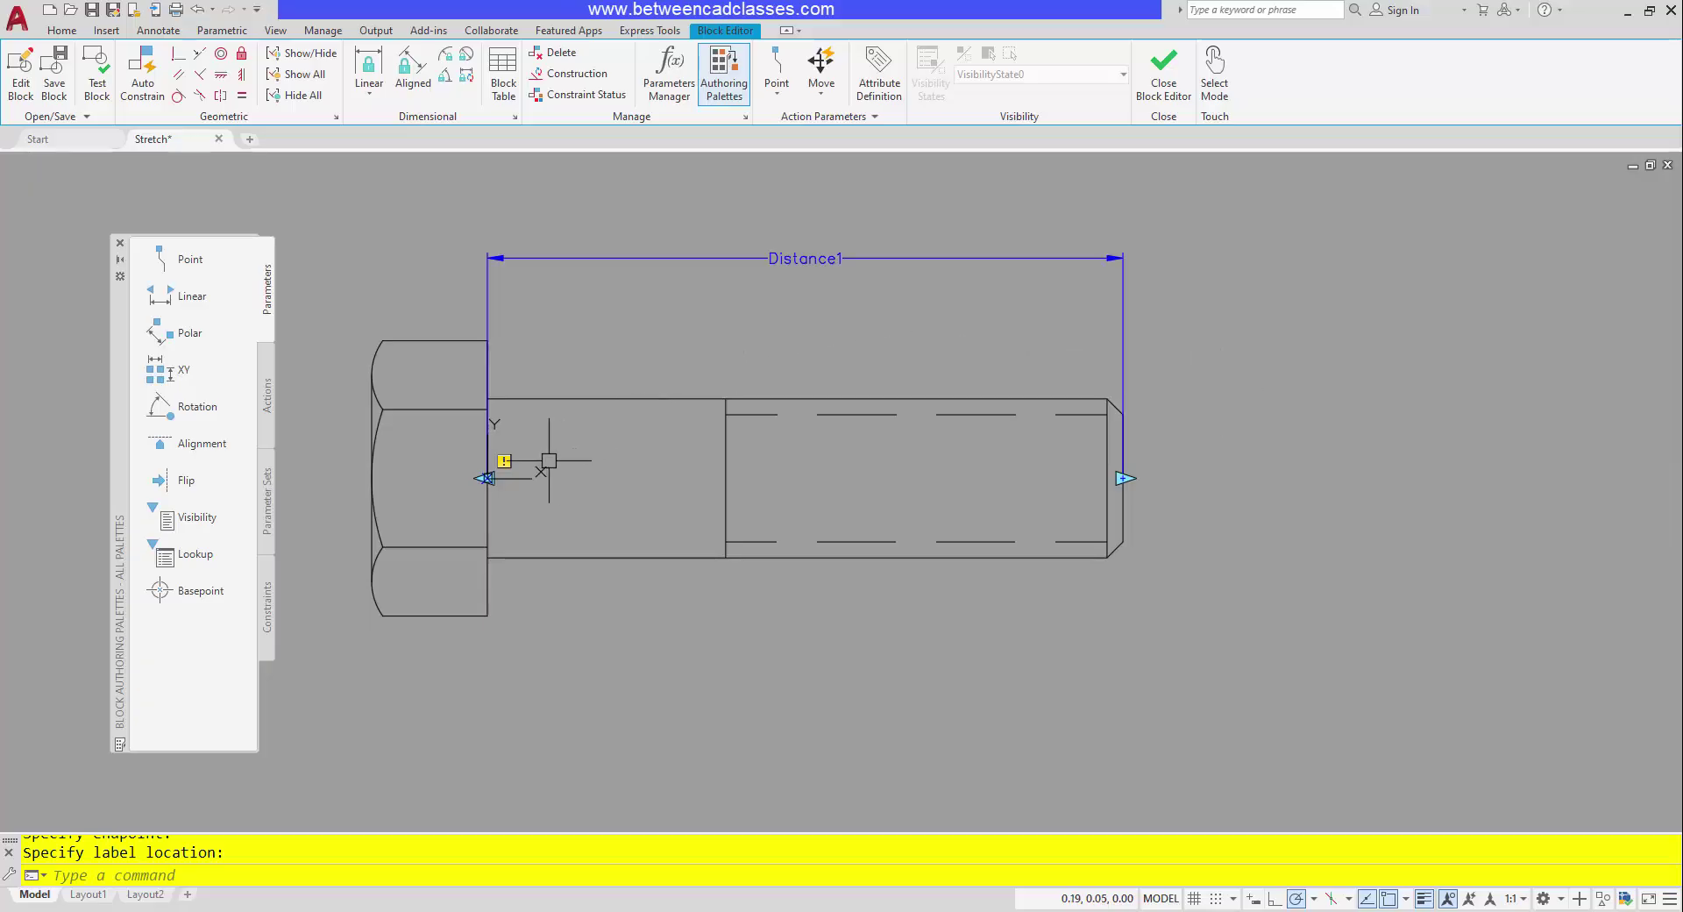
# - Start a Stretch action on Distance1, linked to its right-end point at the bolt tip
pyautogui.click(269, 387)
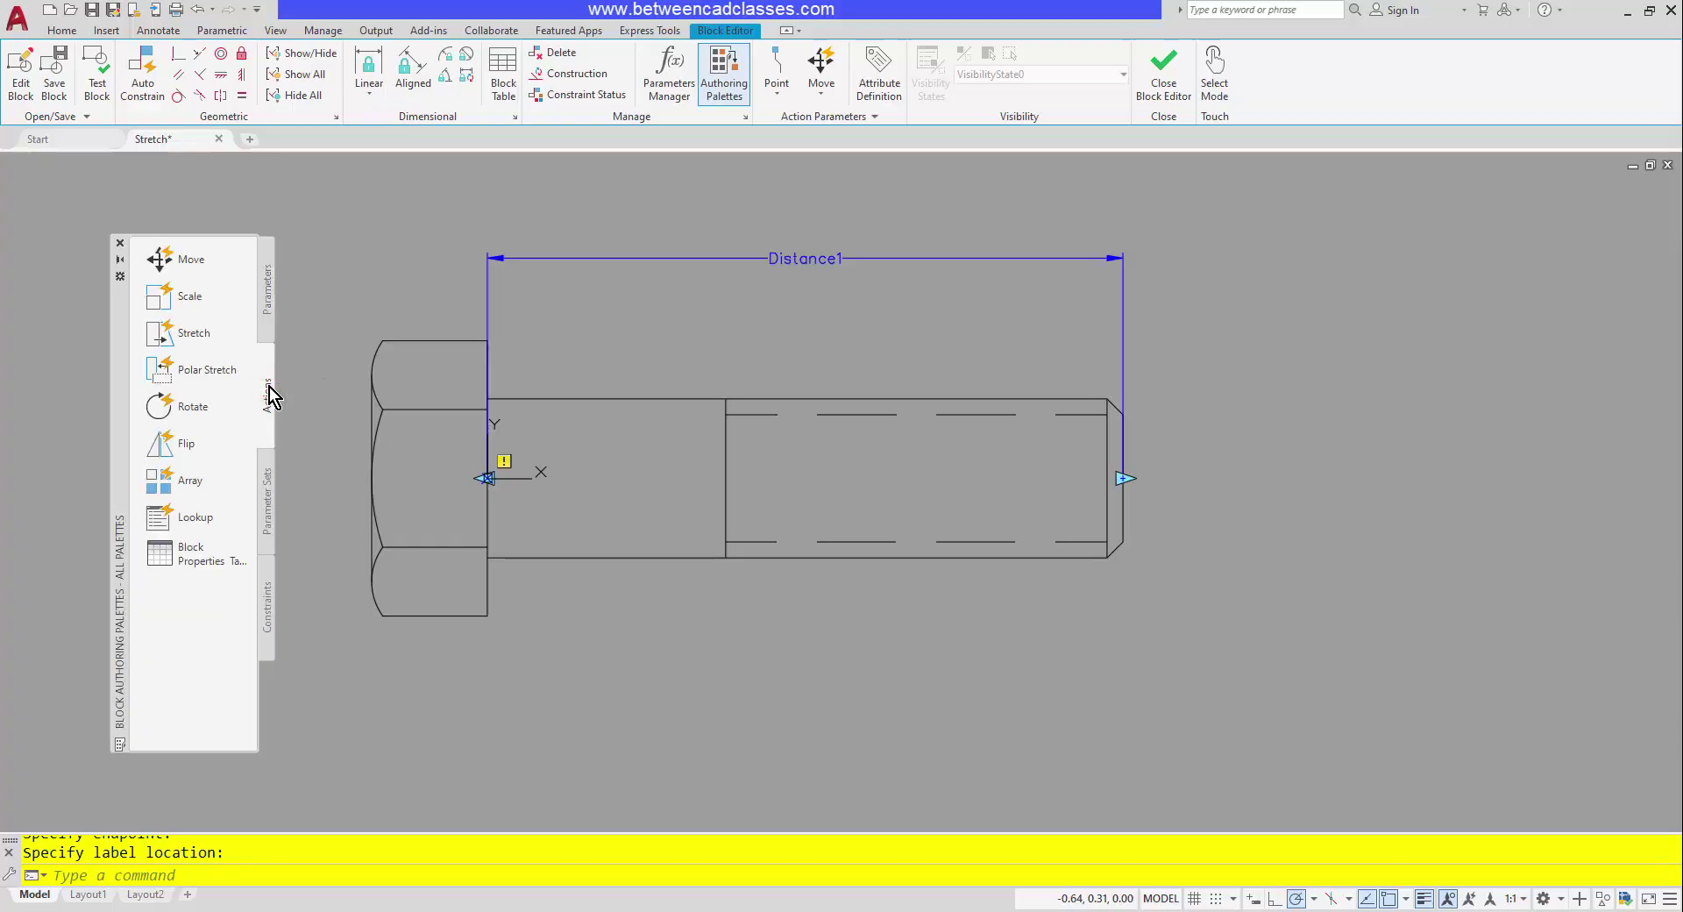
pyautogui.click(195, 335)
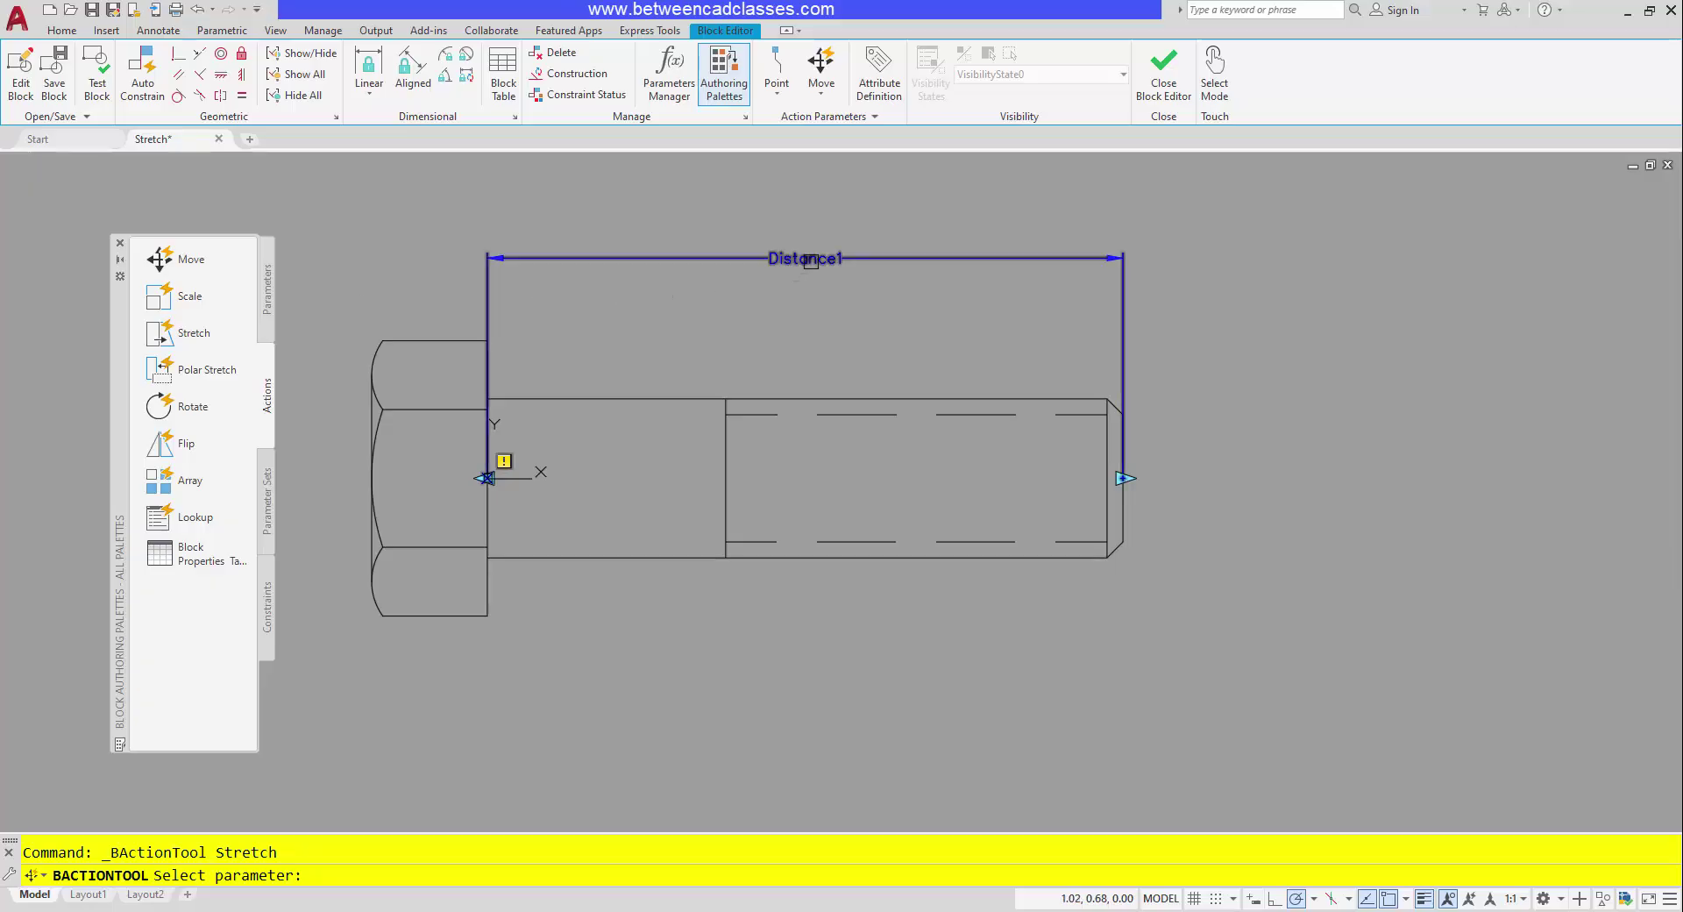
pyautogui.click(811, 260)
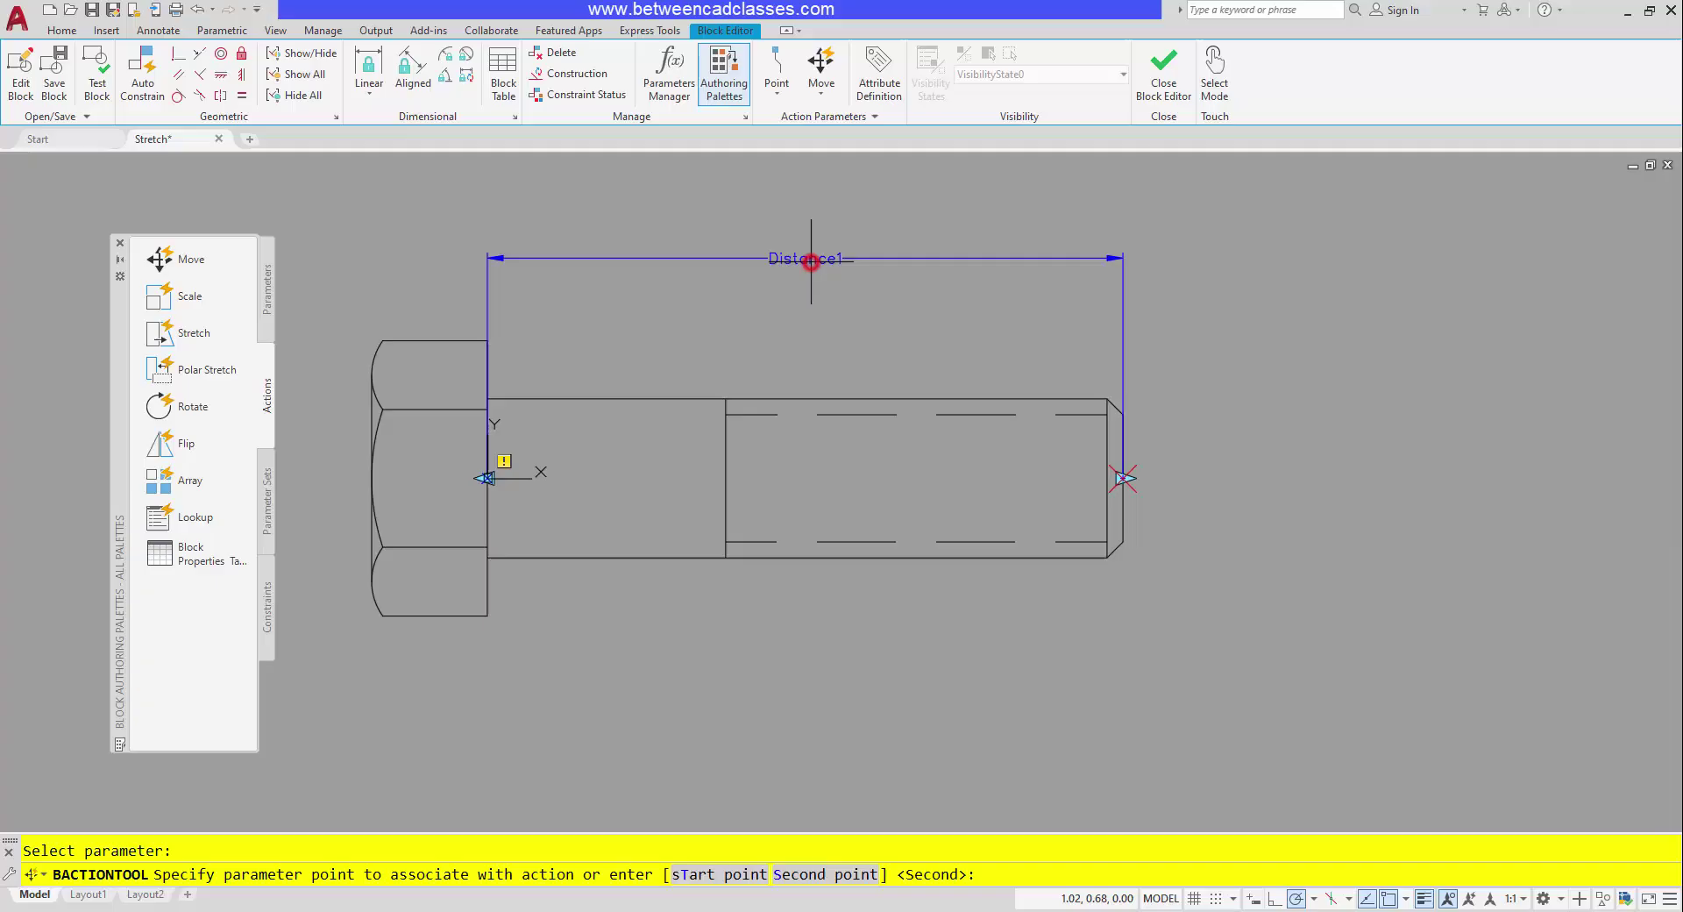
pyautogui.click(1005, 479)
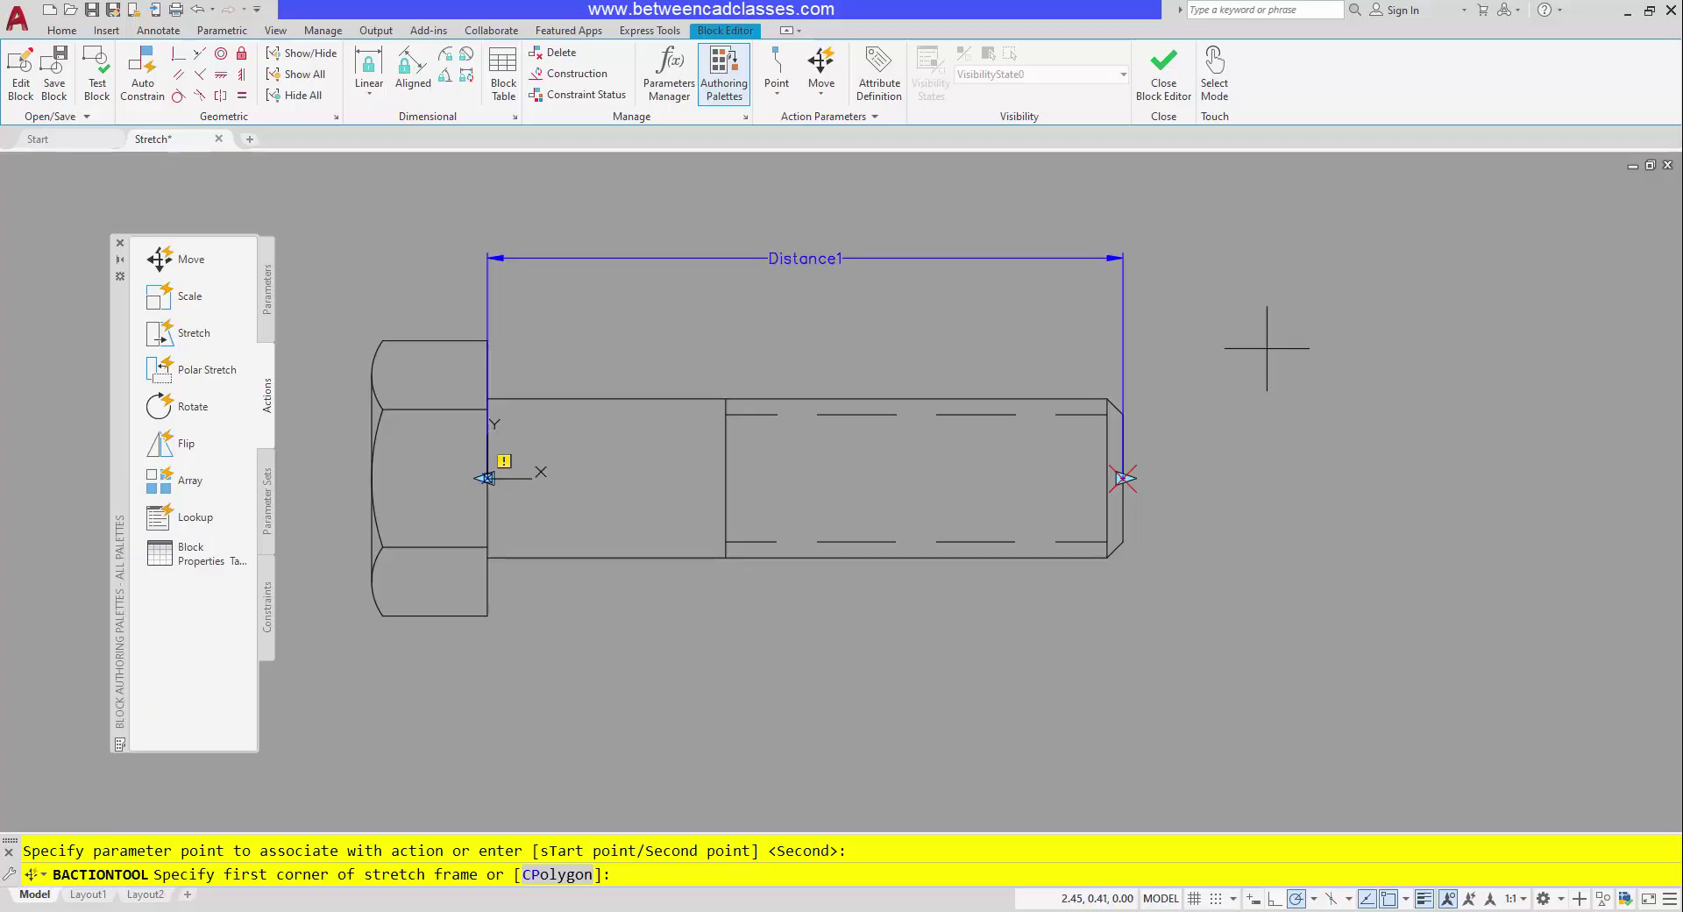
# - Frame the threaded end and crossing-select its 11 objects to complete the Stretch action
pyautogui.click(1269, 317)
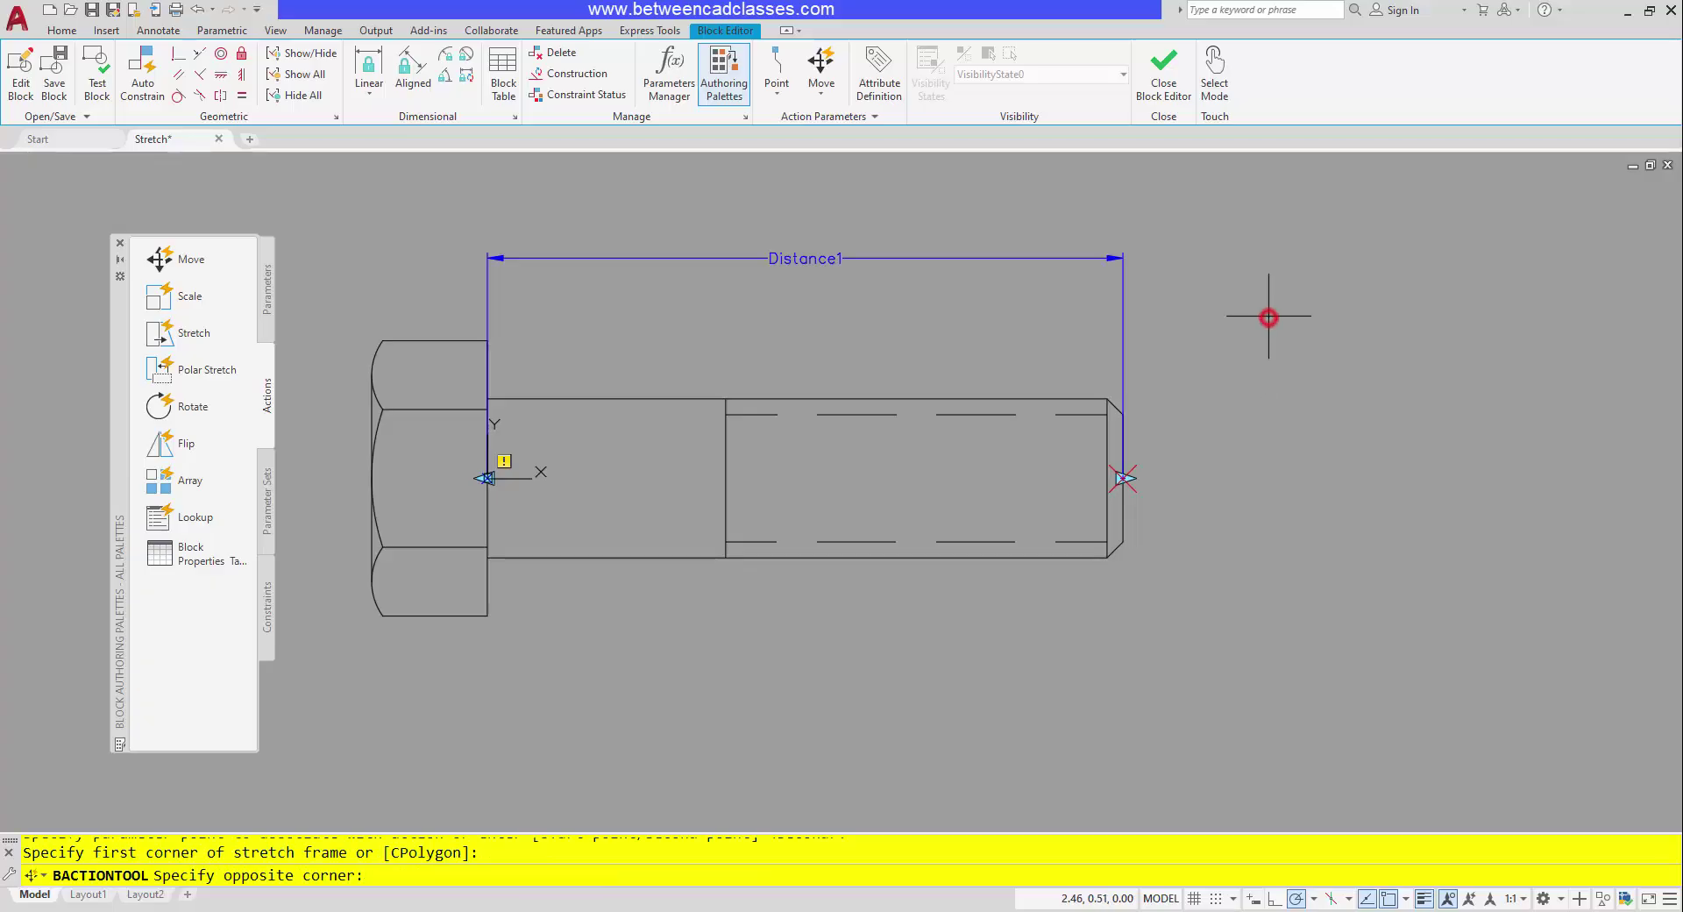
pyautogui.click(616, 647)
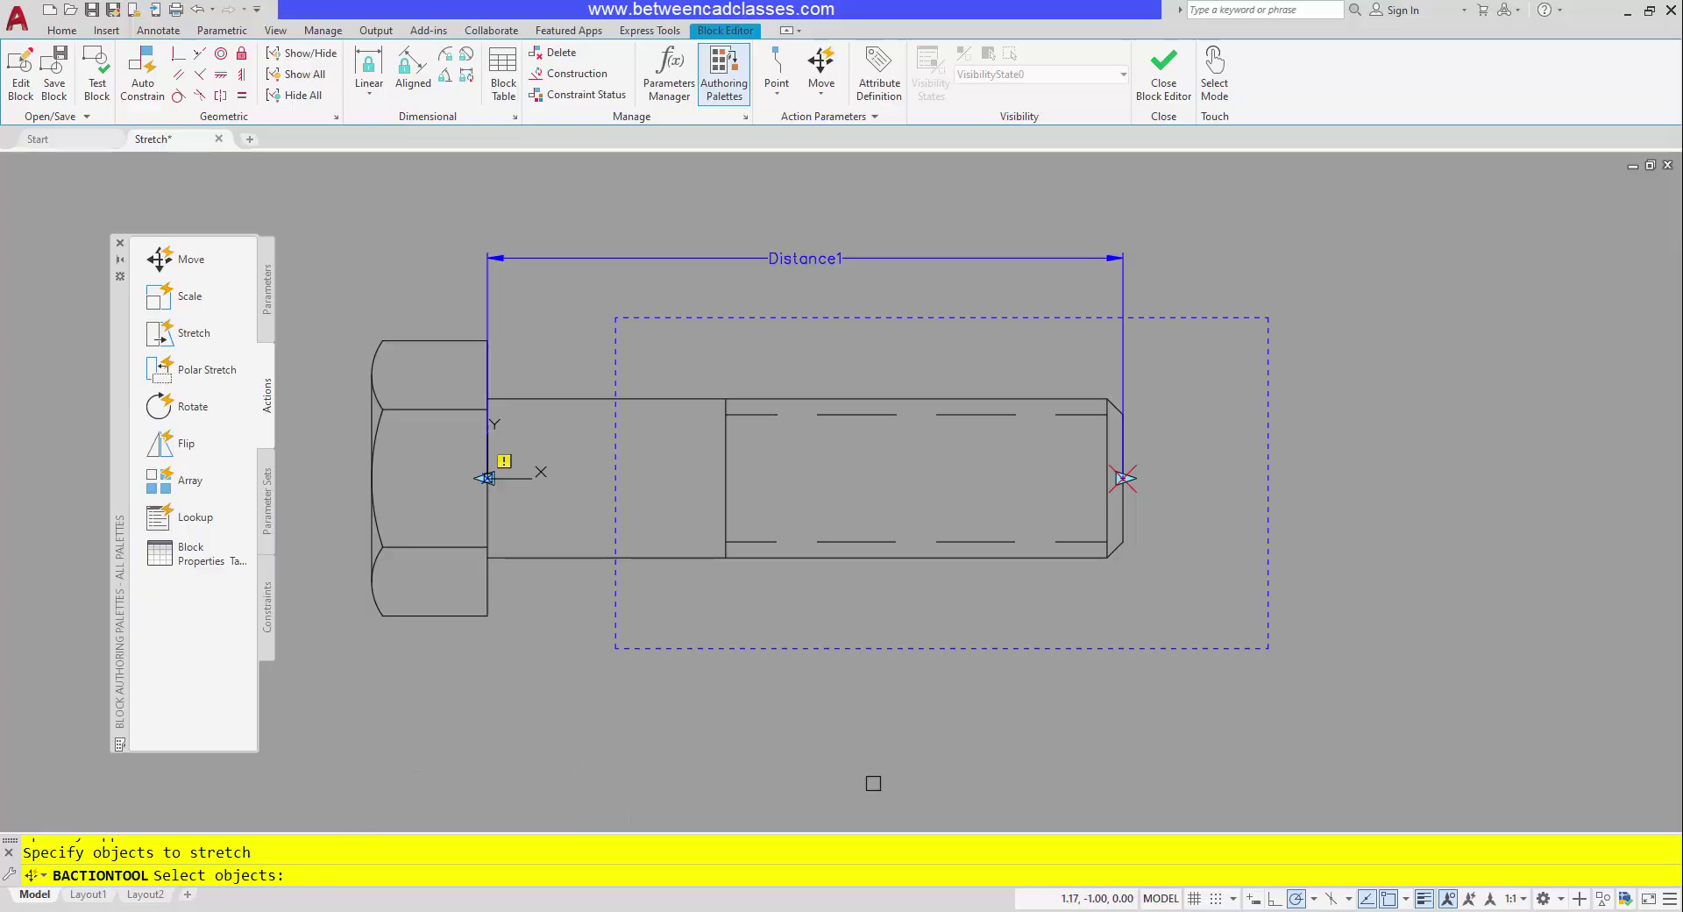
pyautogui.click(1247, 336)
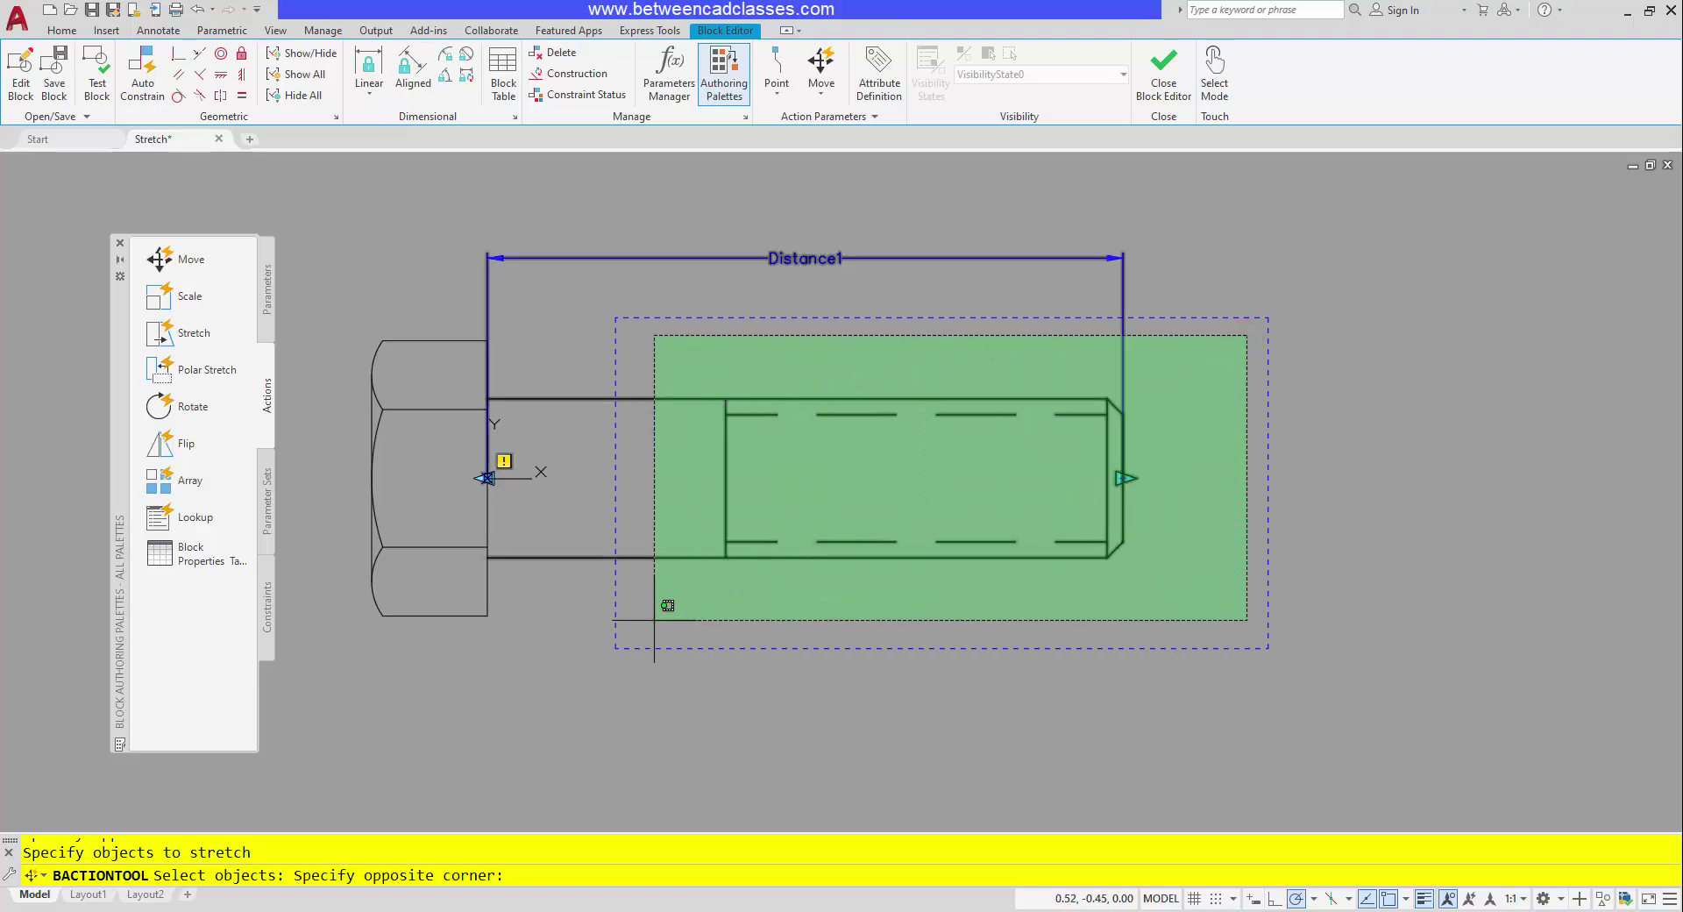
pyautogui.click(649, 621)
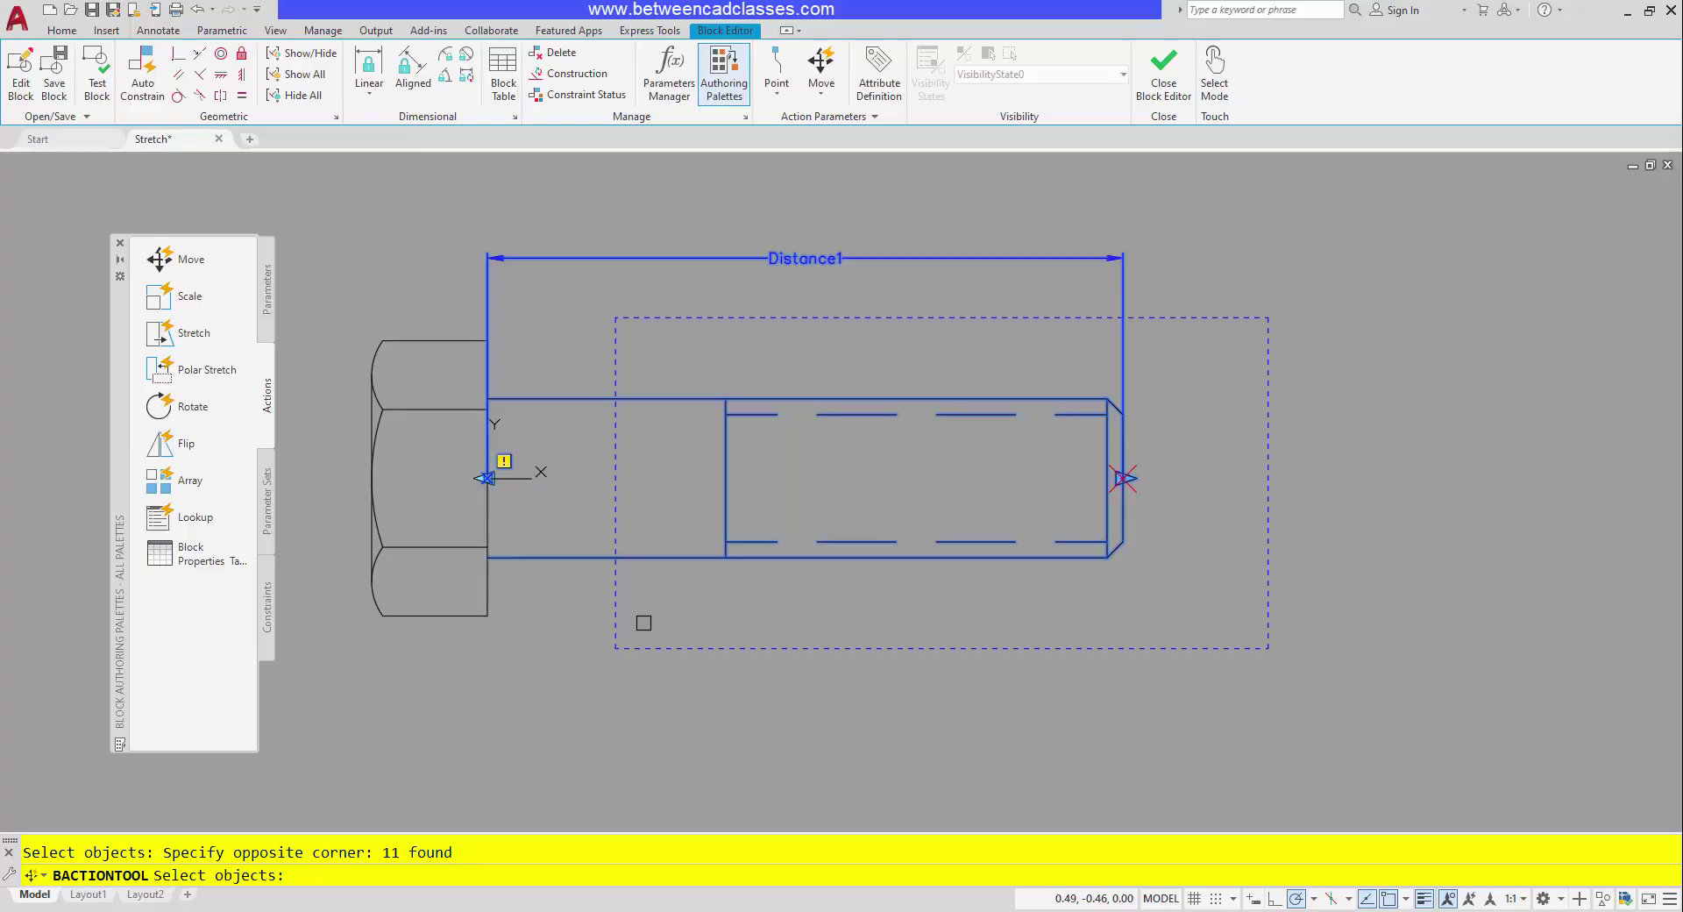
pyautogui.press('Return')
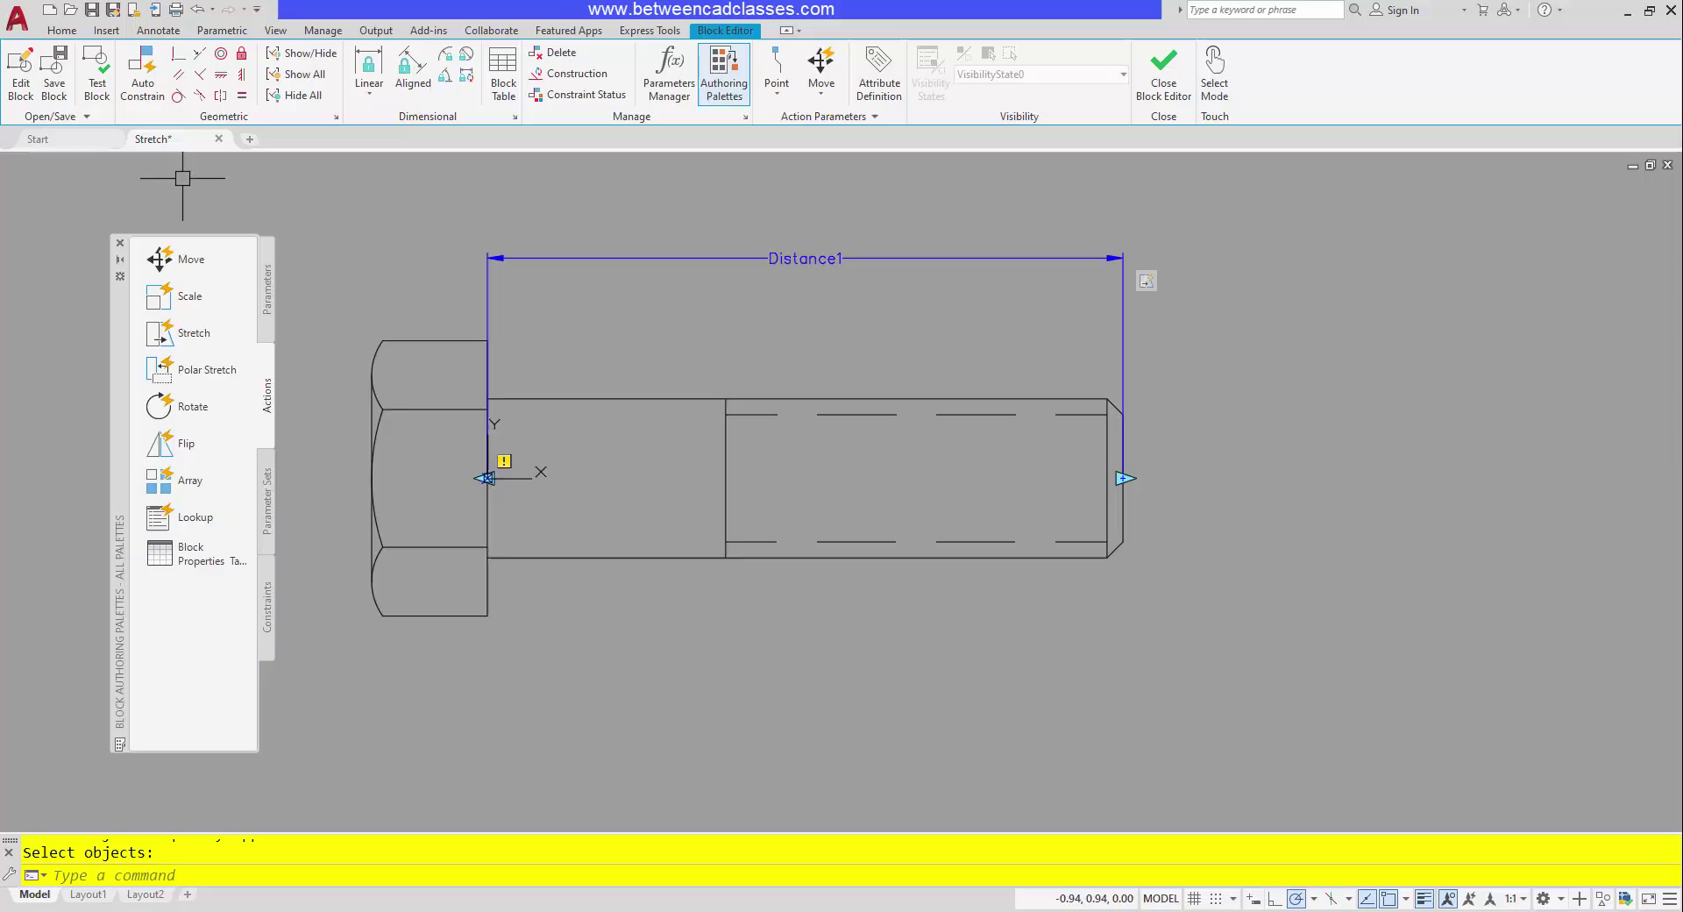
pyautogui.click(101, 90)
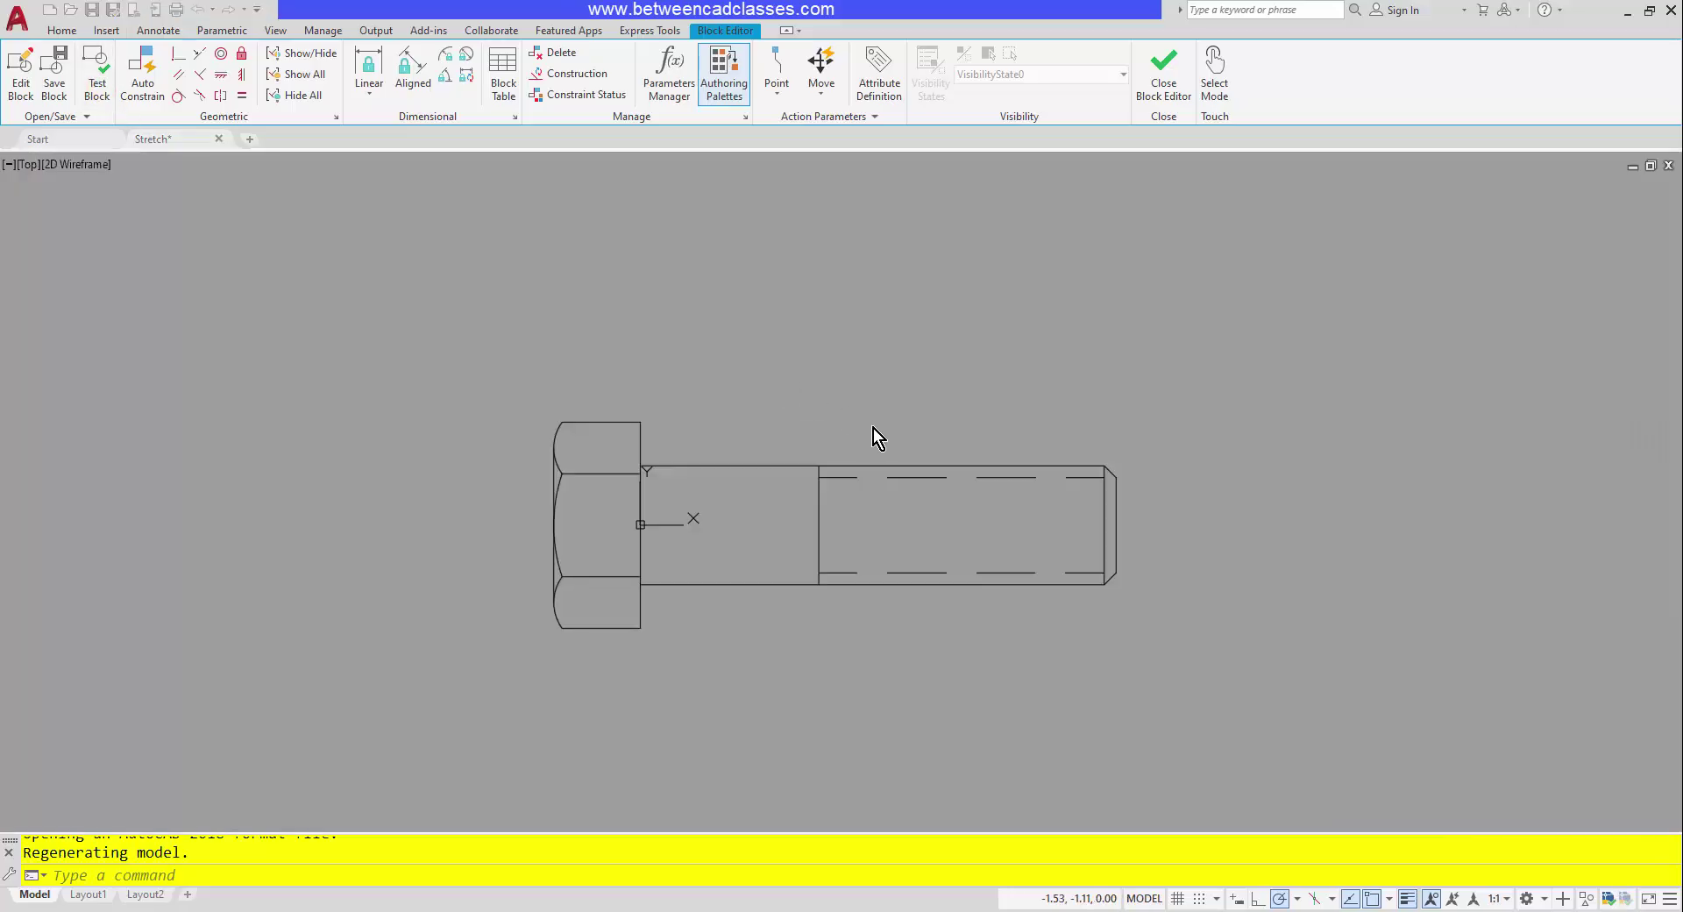
pyautogui.click(925, 467)
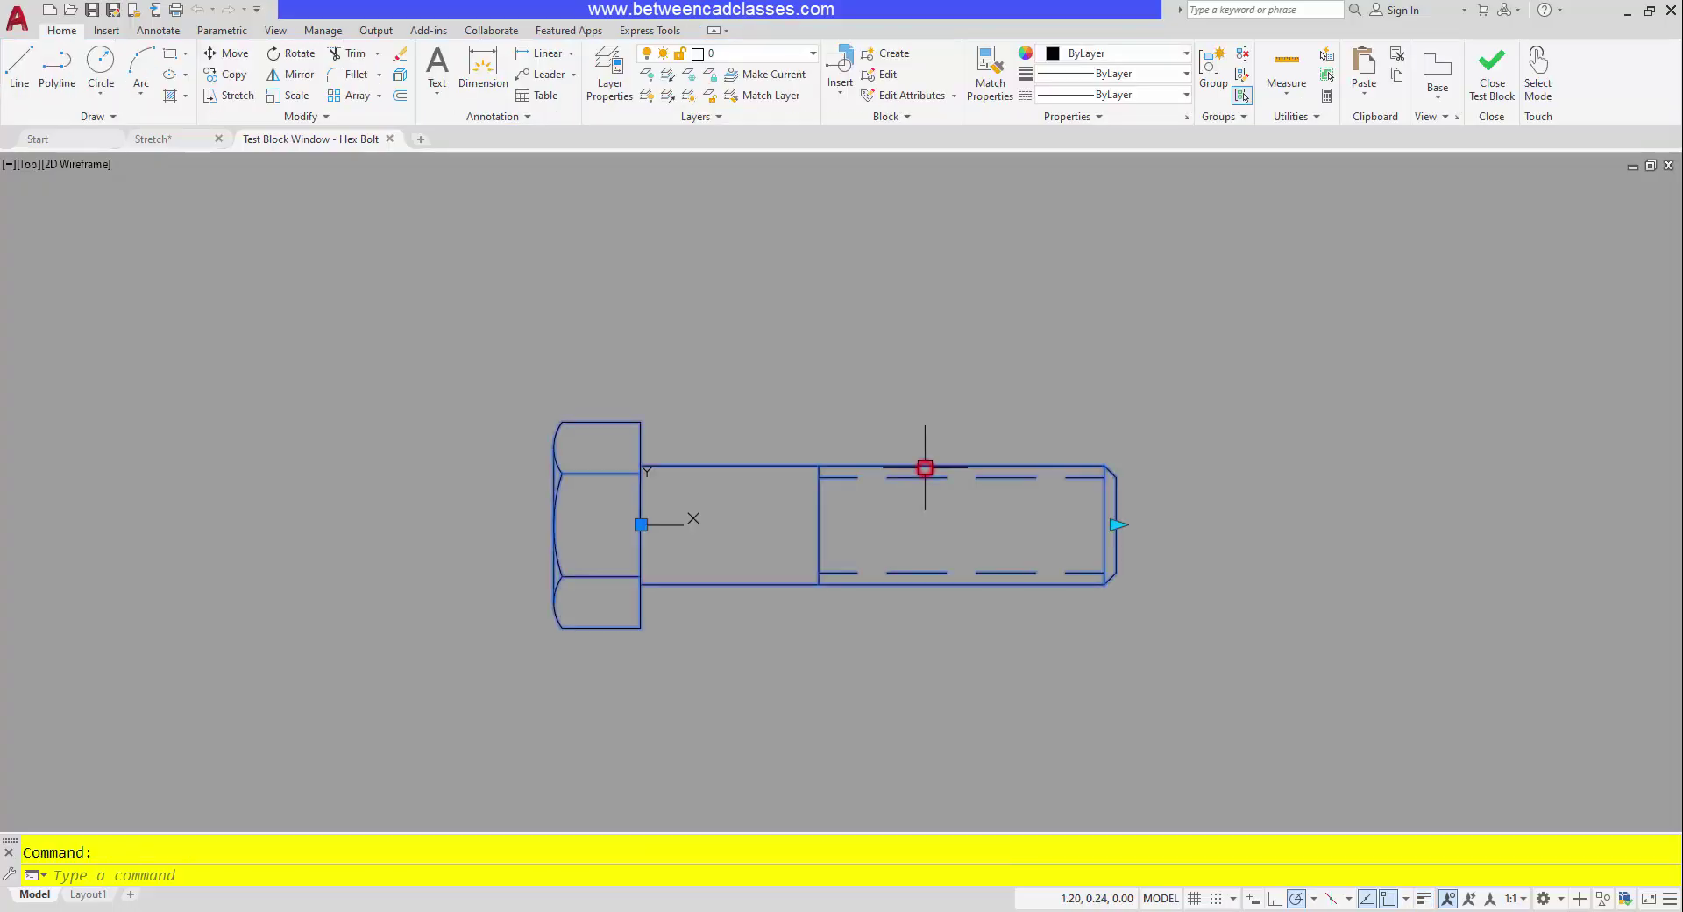
pyautogui.click(1112, 525)
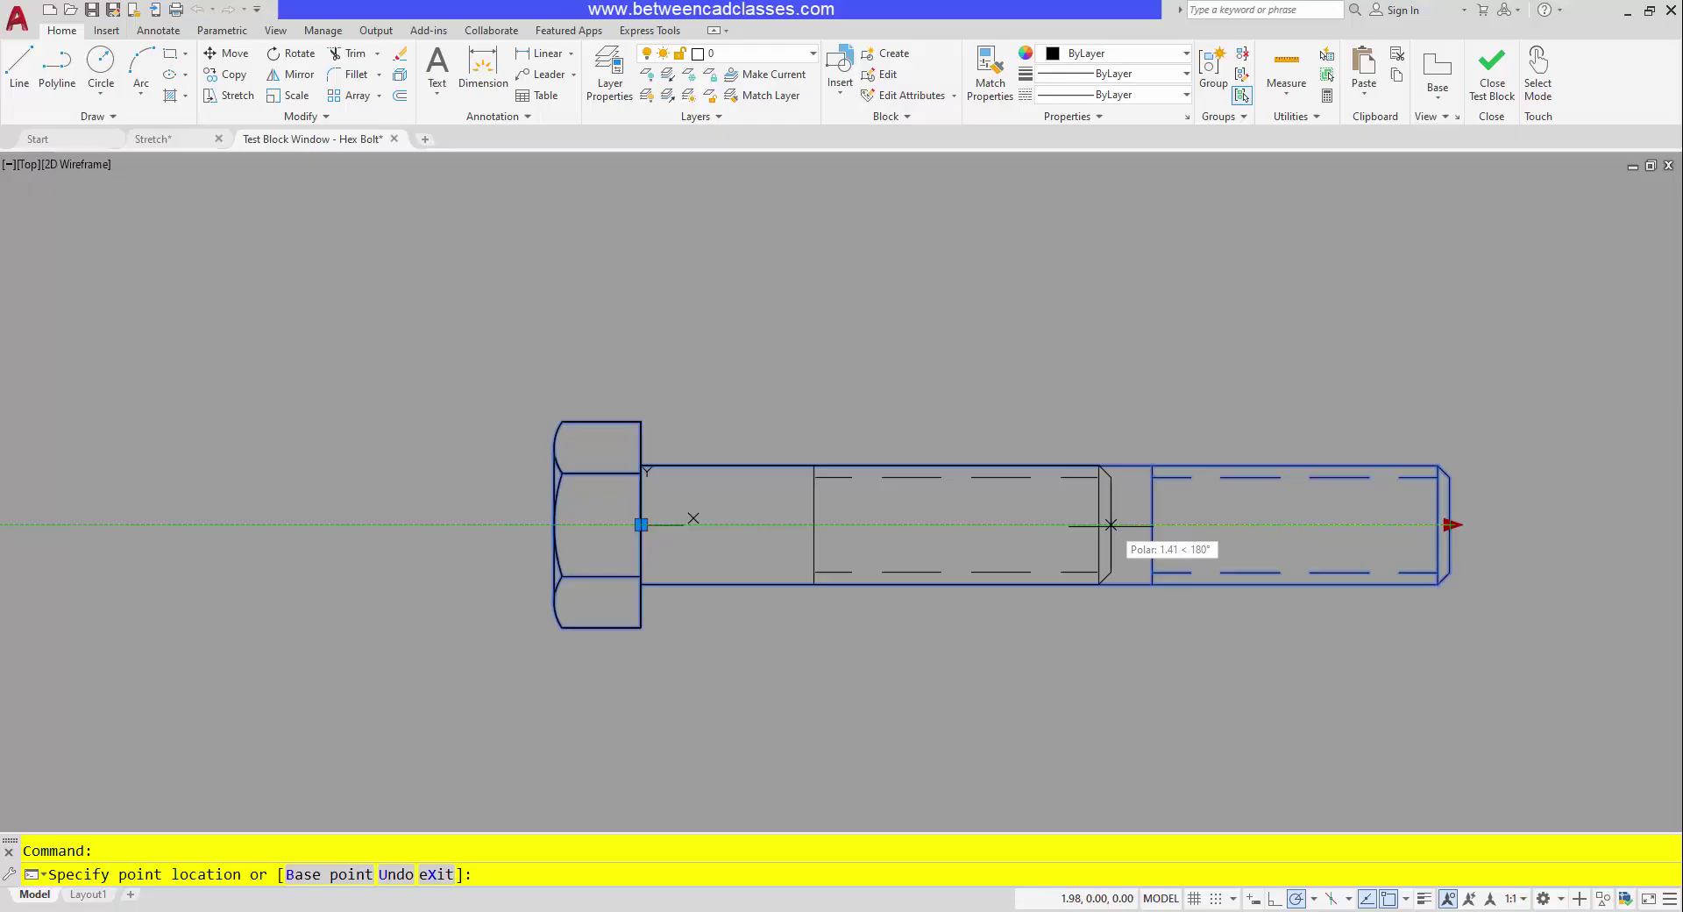
pyautogui.click(1103, 525)
pyautogui.click(1100, 524)
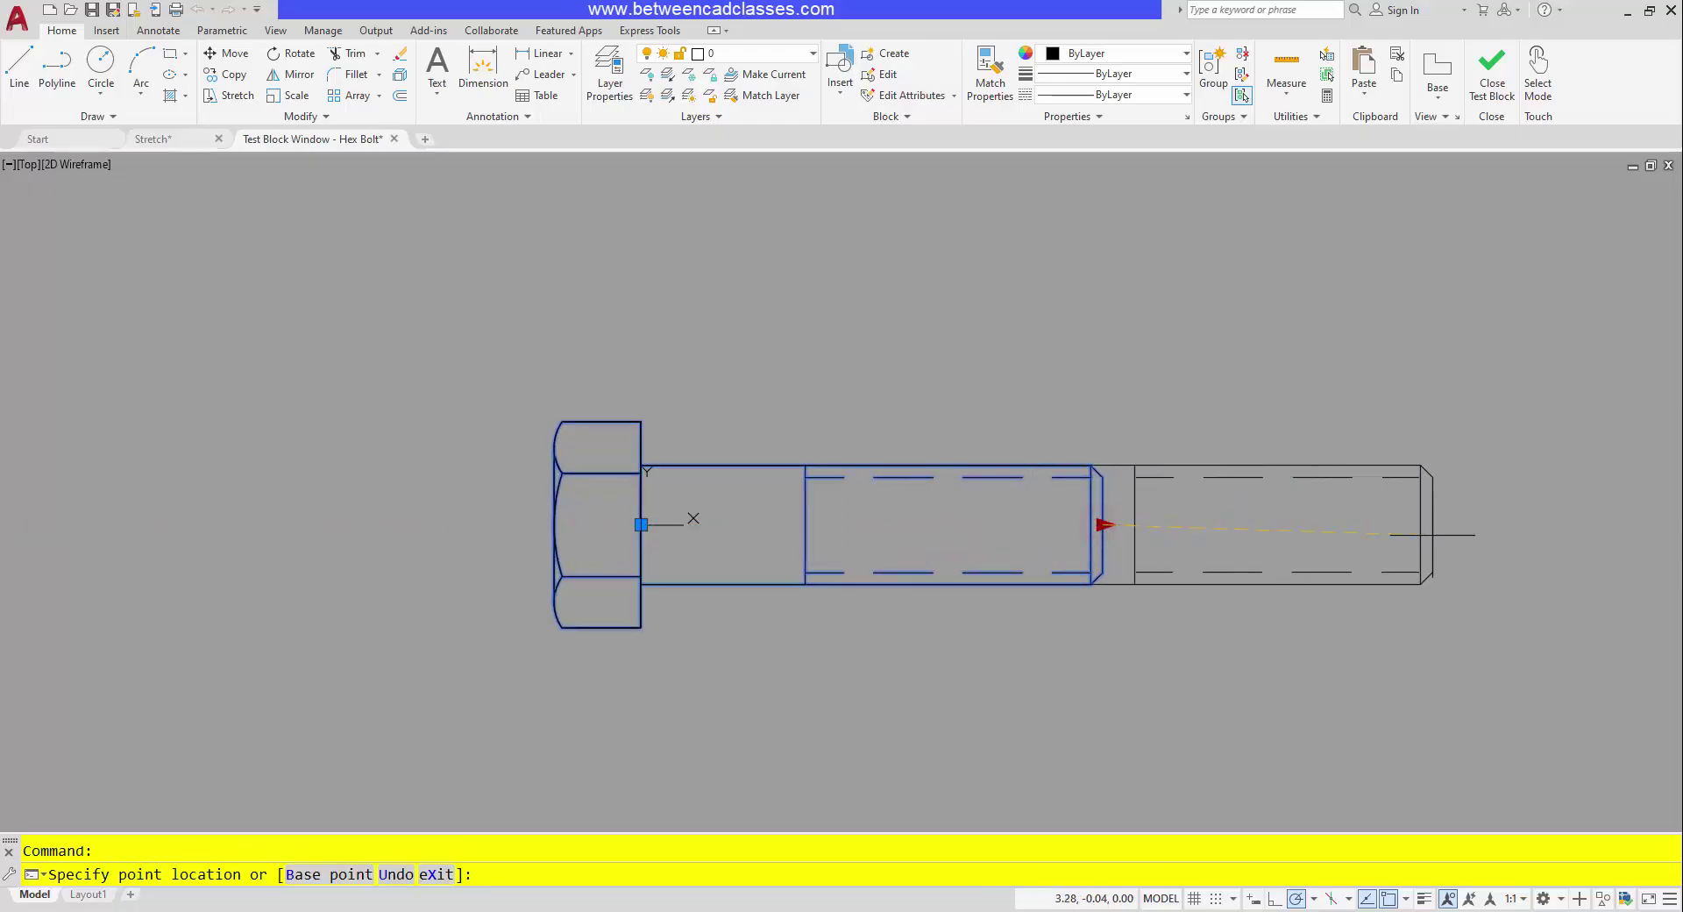
pyautogui.click(1461, 525)
pyautogui.click(1463, 524)
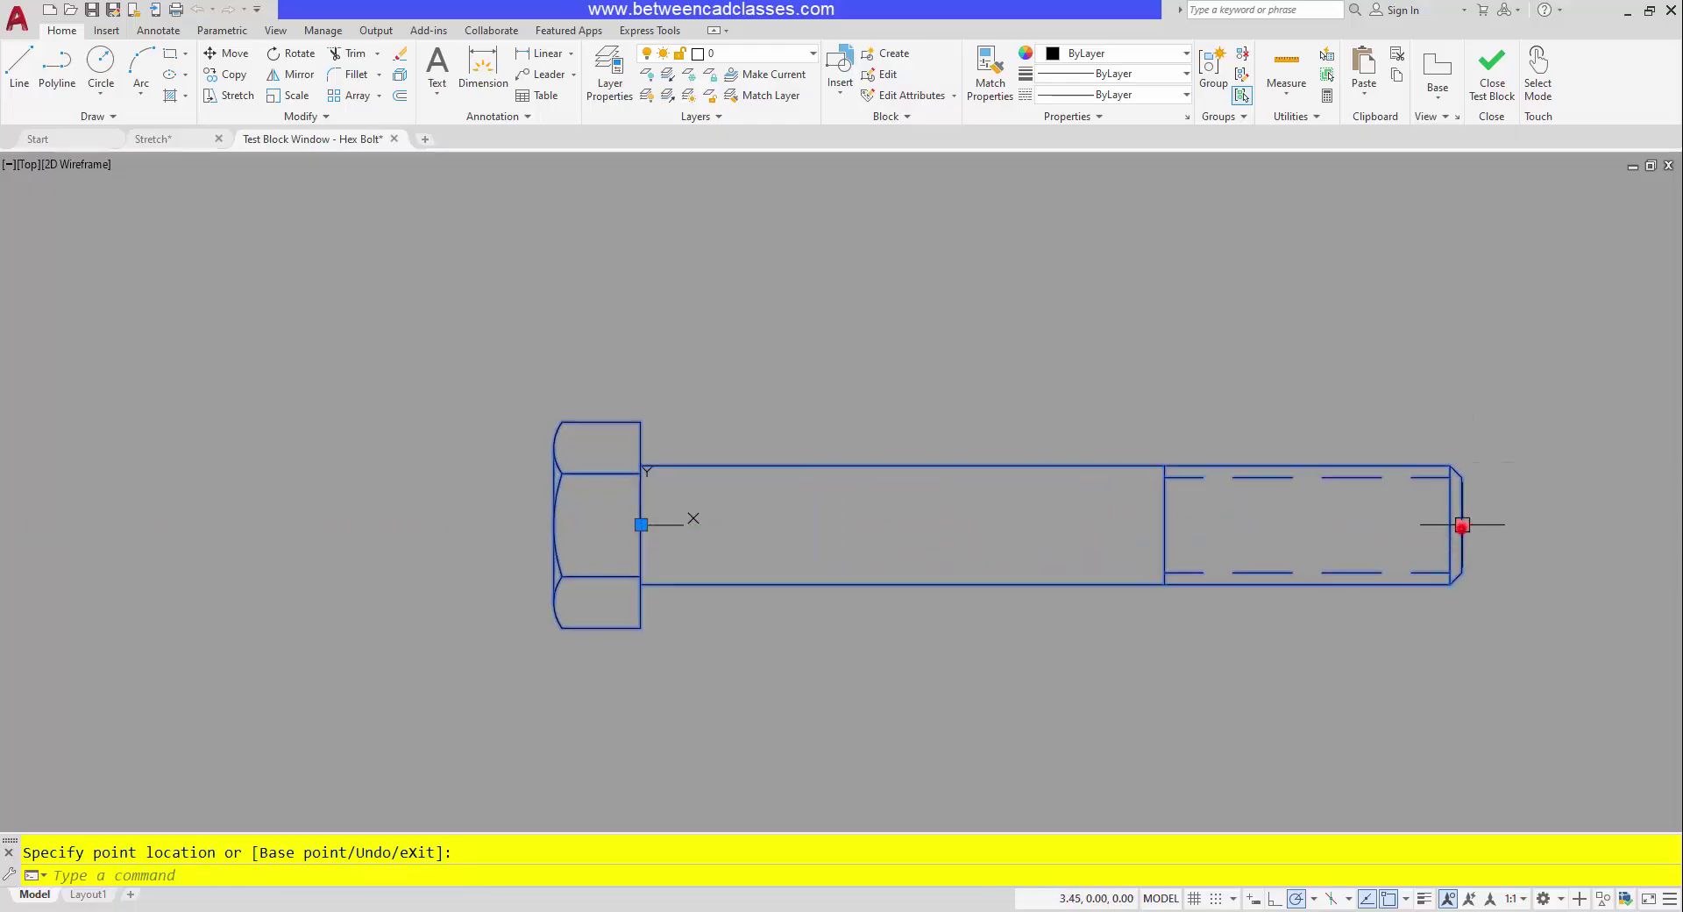
pyautogui.click(1327, 524)
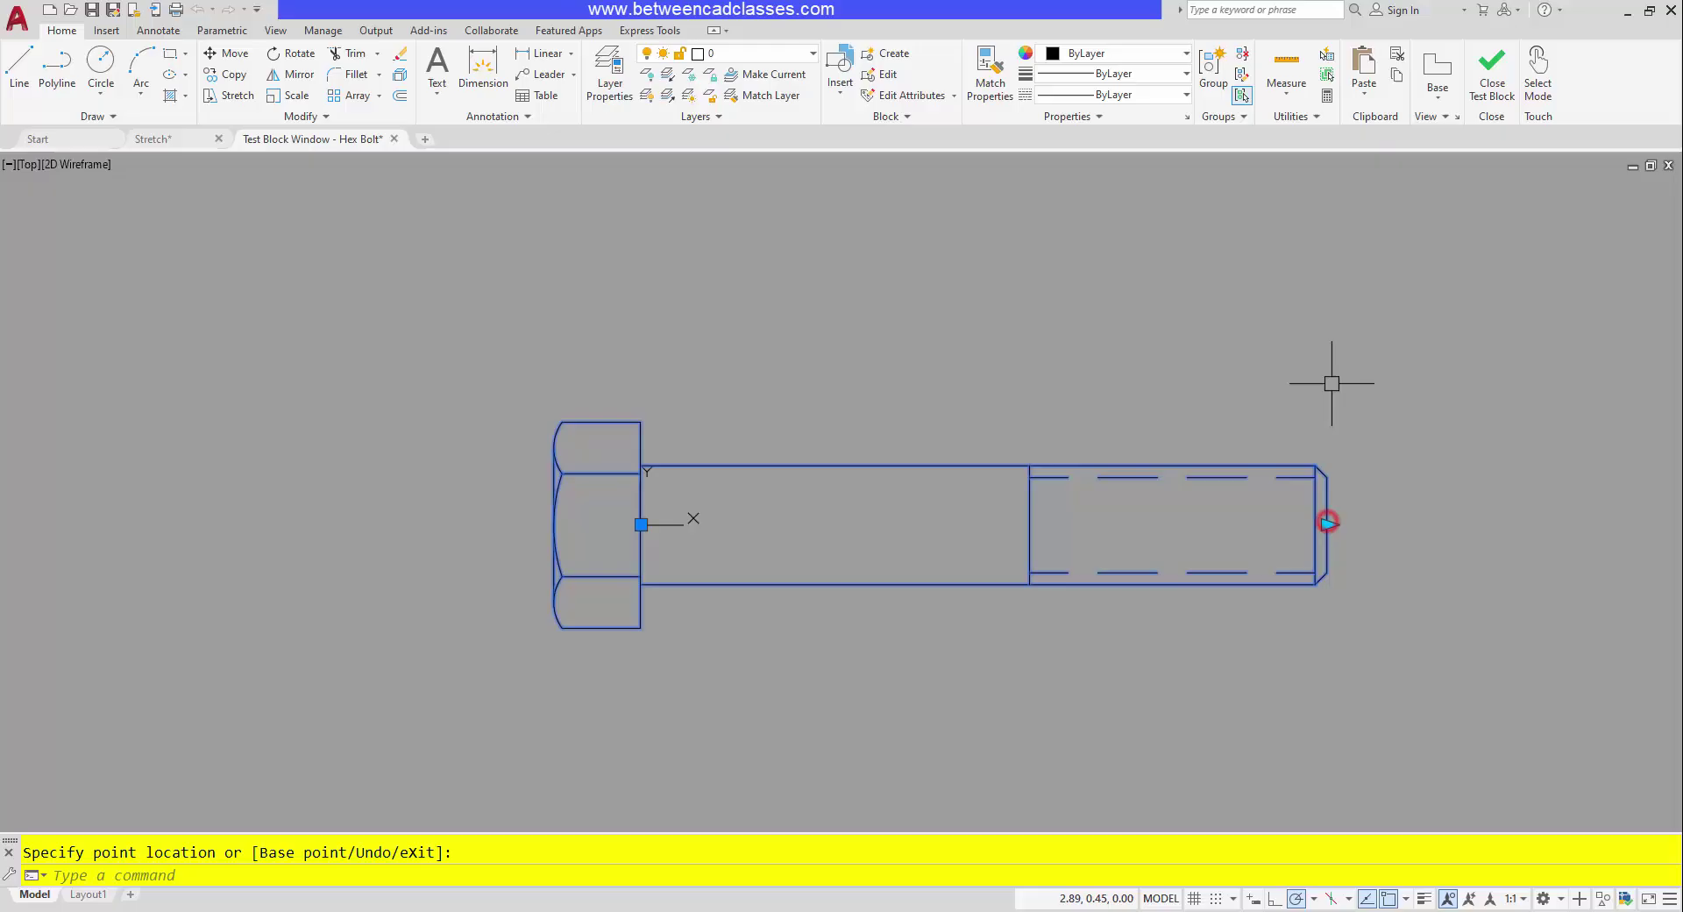
pyautogui.click(1490, 75)
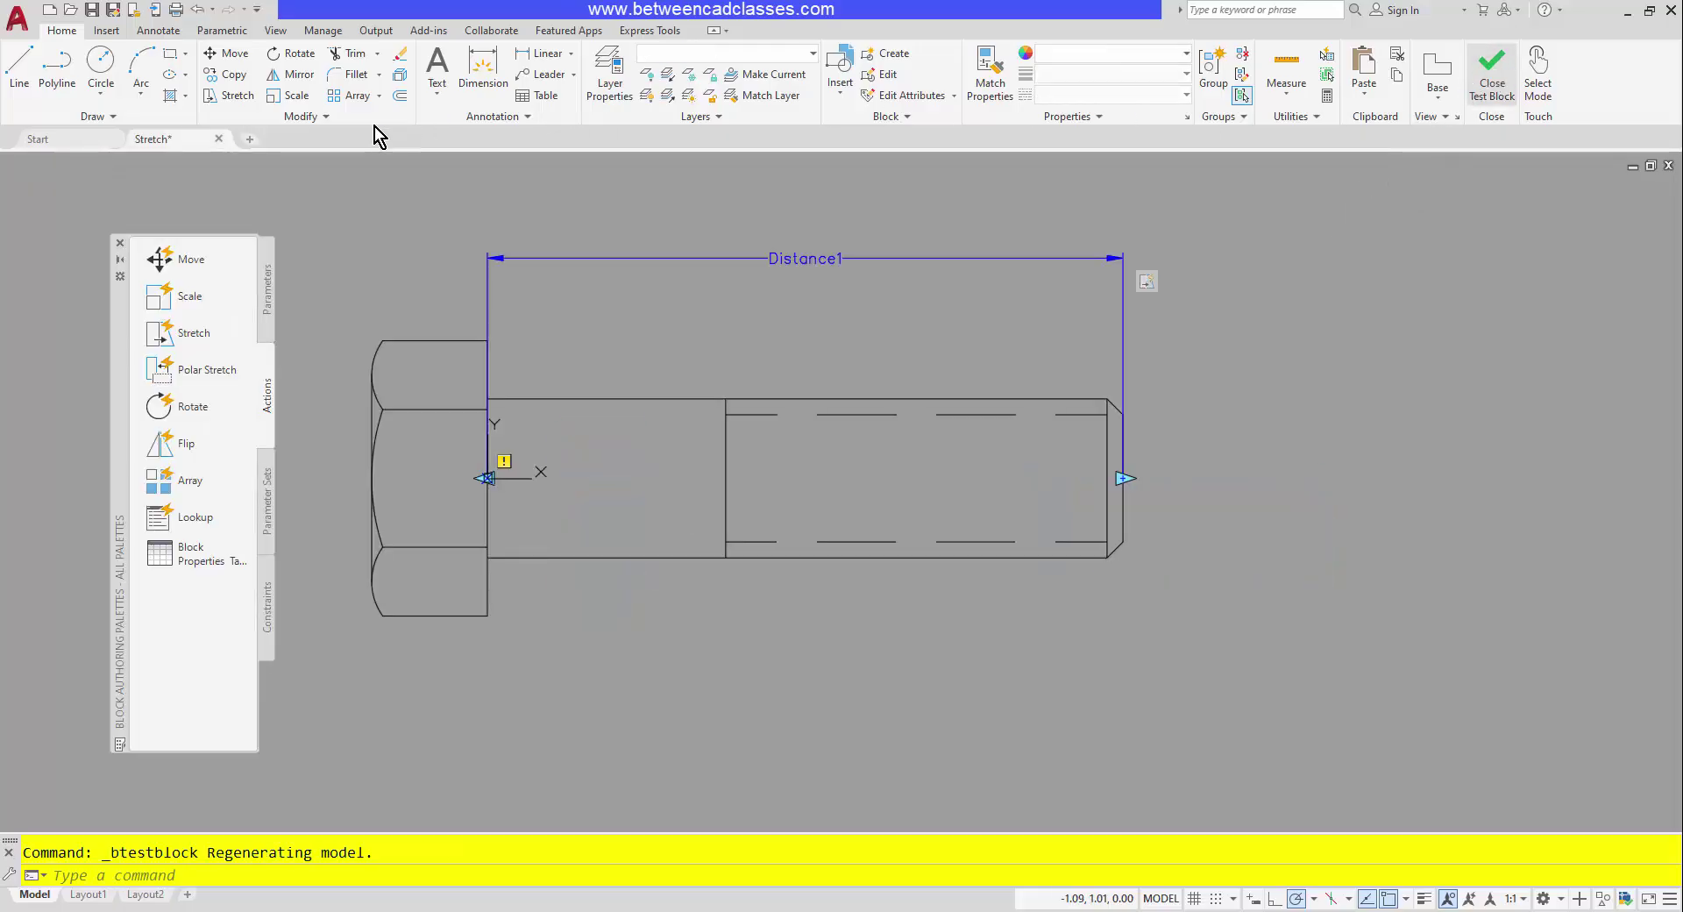
# - Save the block, close the Block Editor, and test-stretch the bolt's shank using its end grip
pyautogui.click(53, 87)
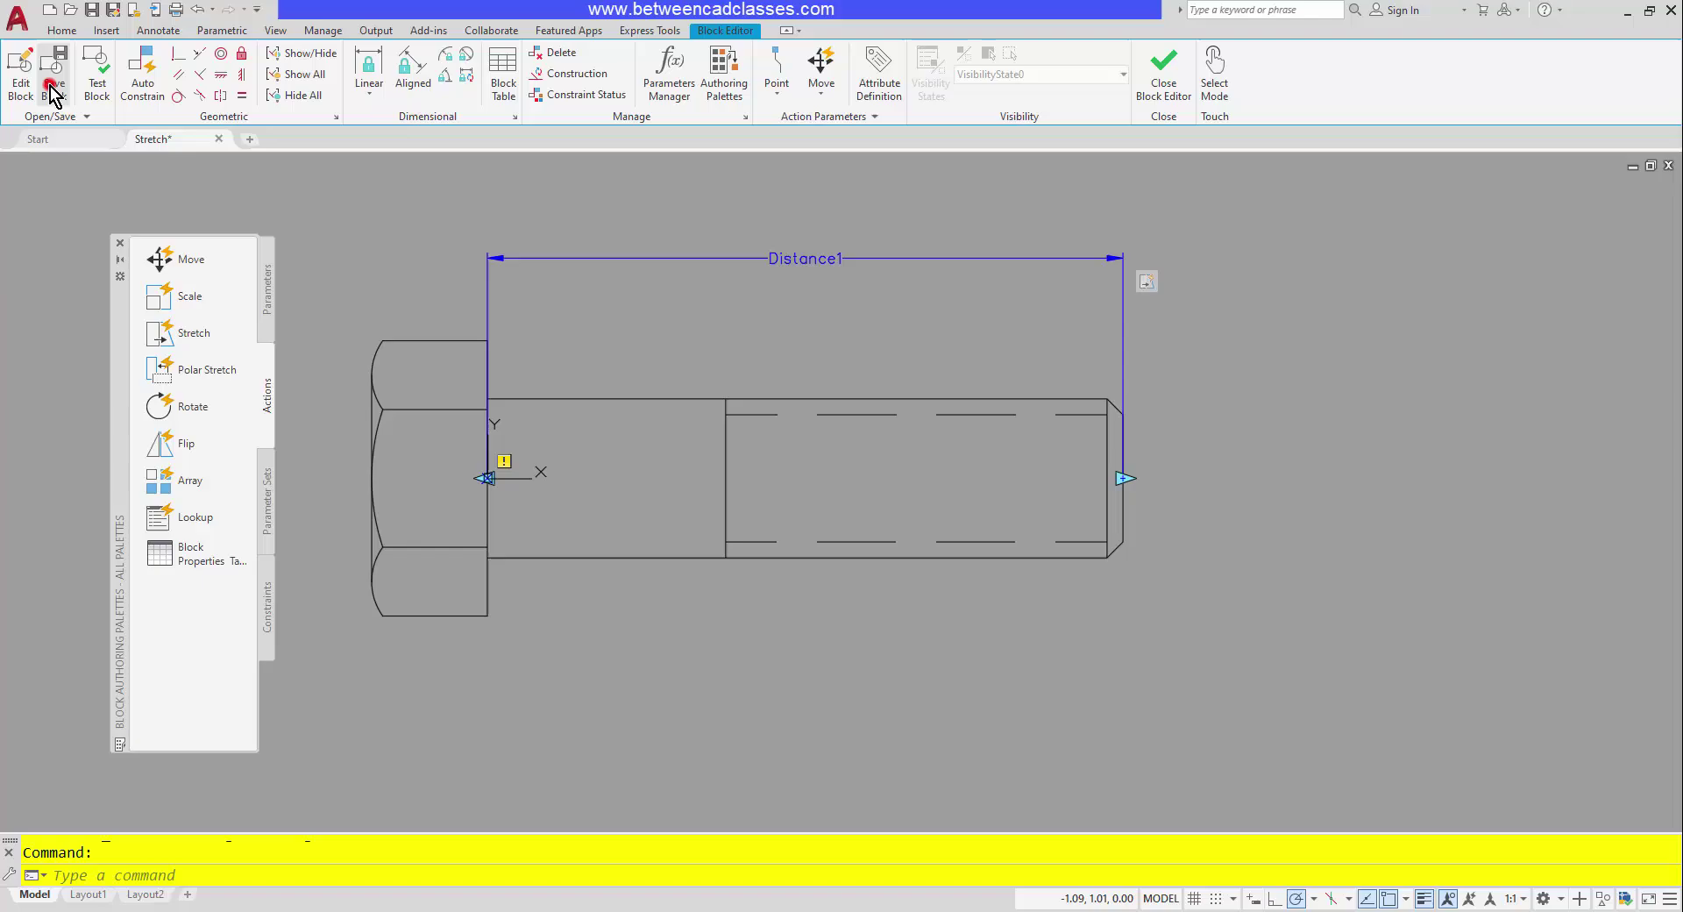
pyautogui.click(1162, 87)
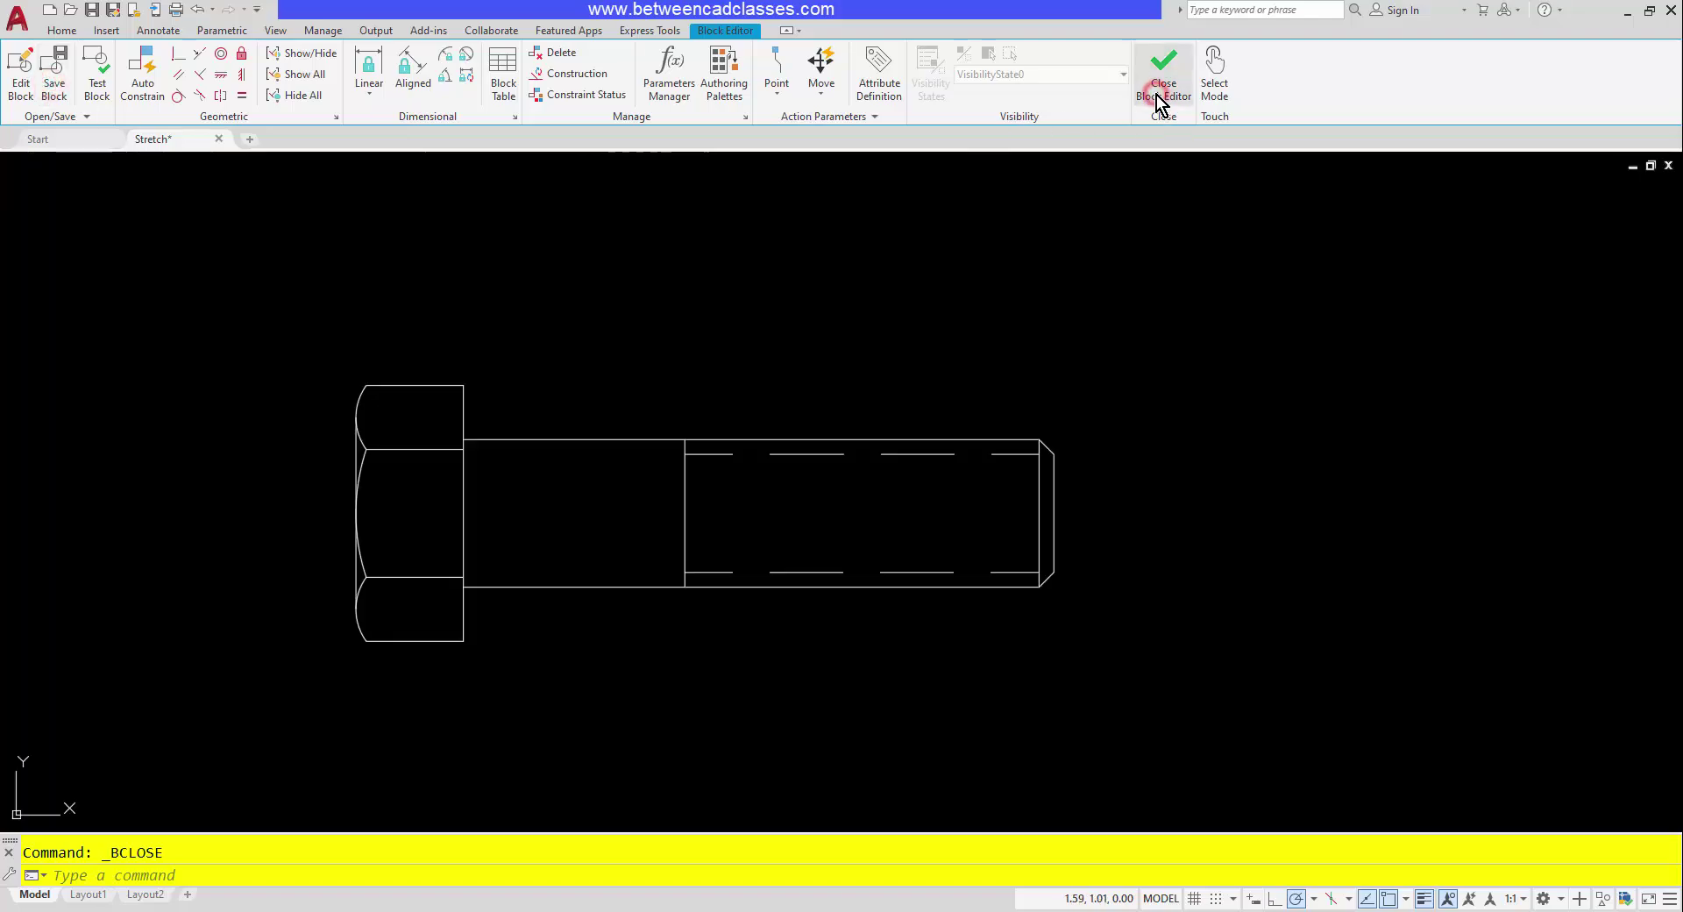
pyautogui.click(1077, 398)
pyautogui.scroll(-2, 1019, 516)
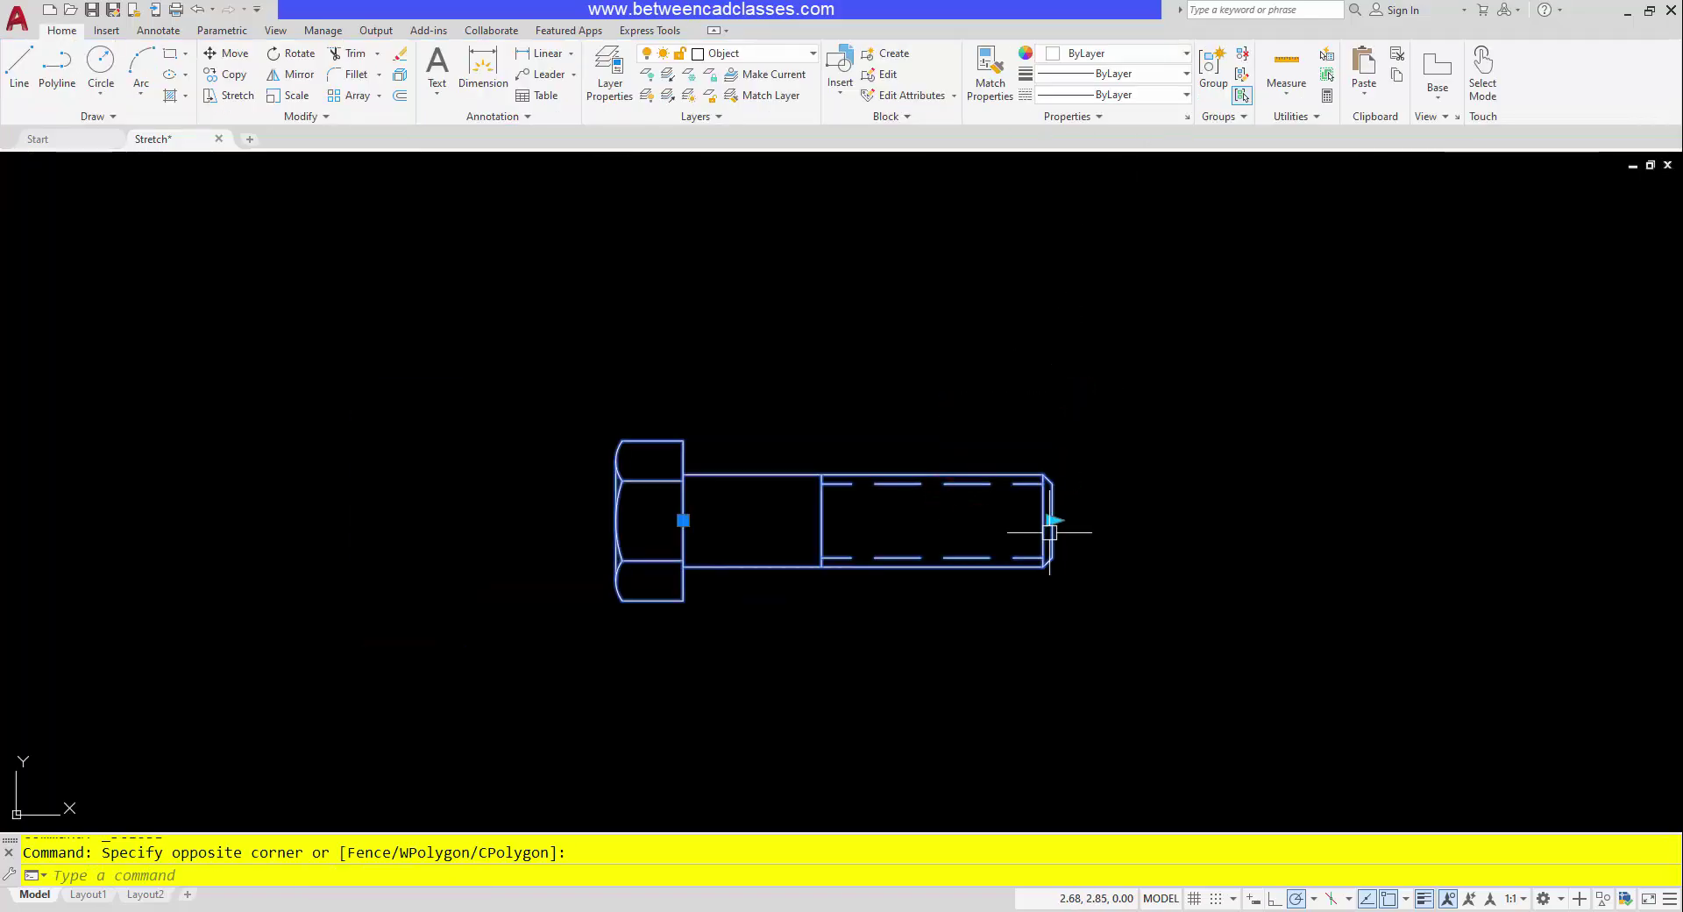
pyautogui.click(1052, 520)
pyautogui.click(1427, 524)
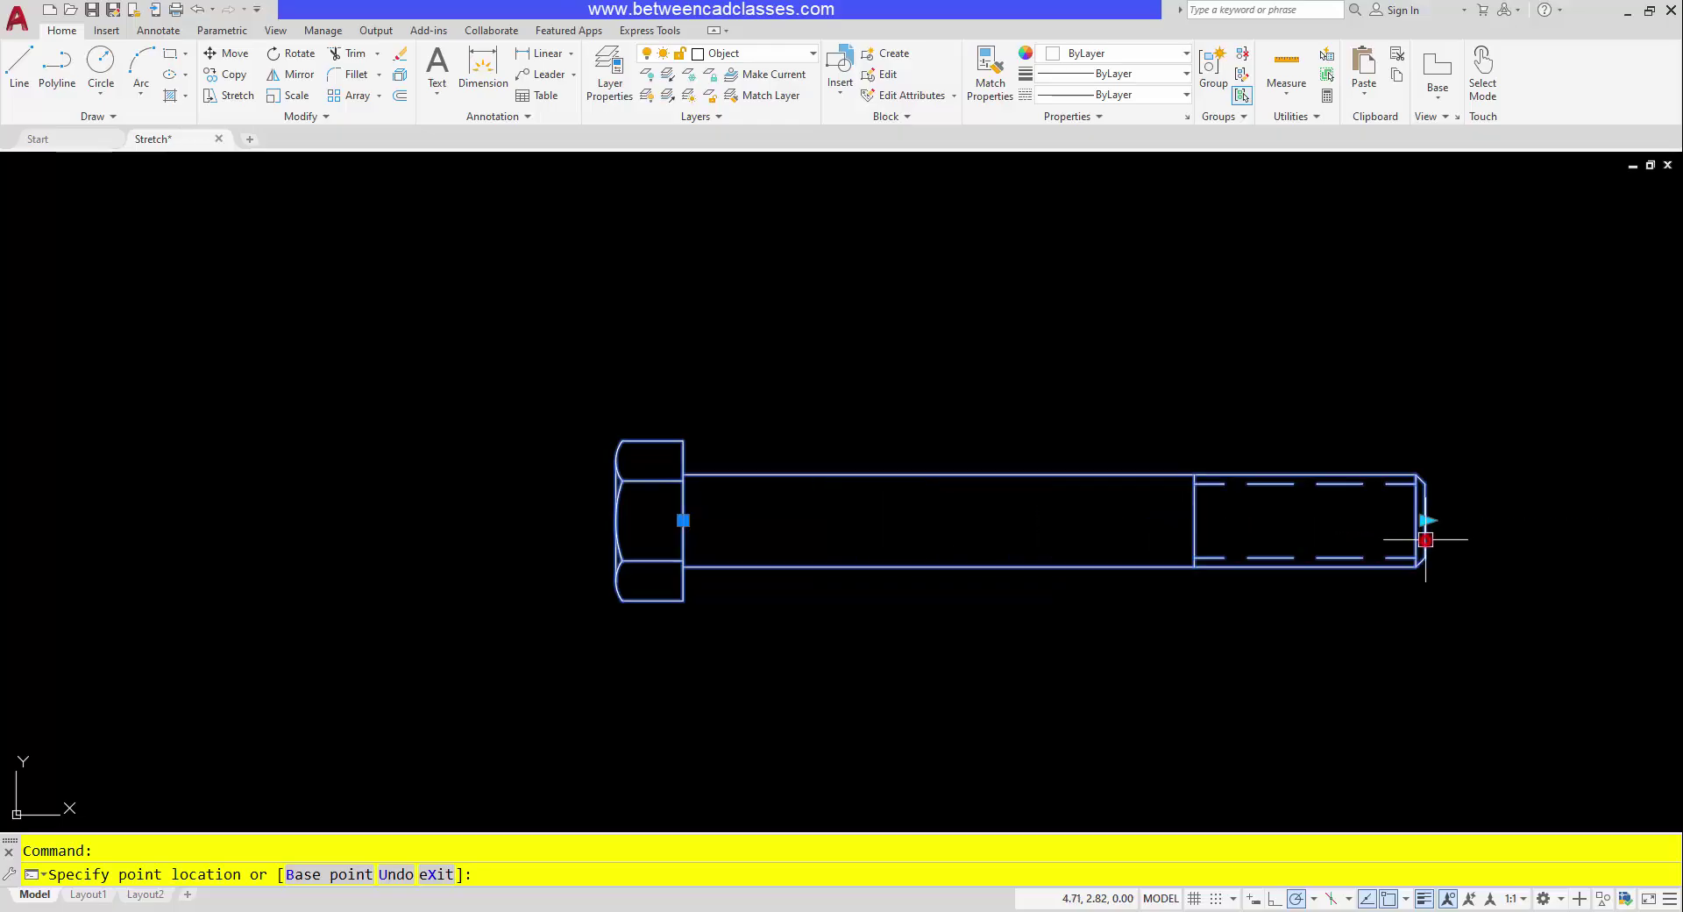
pyautogui.click(1426, 522)
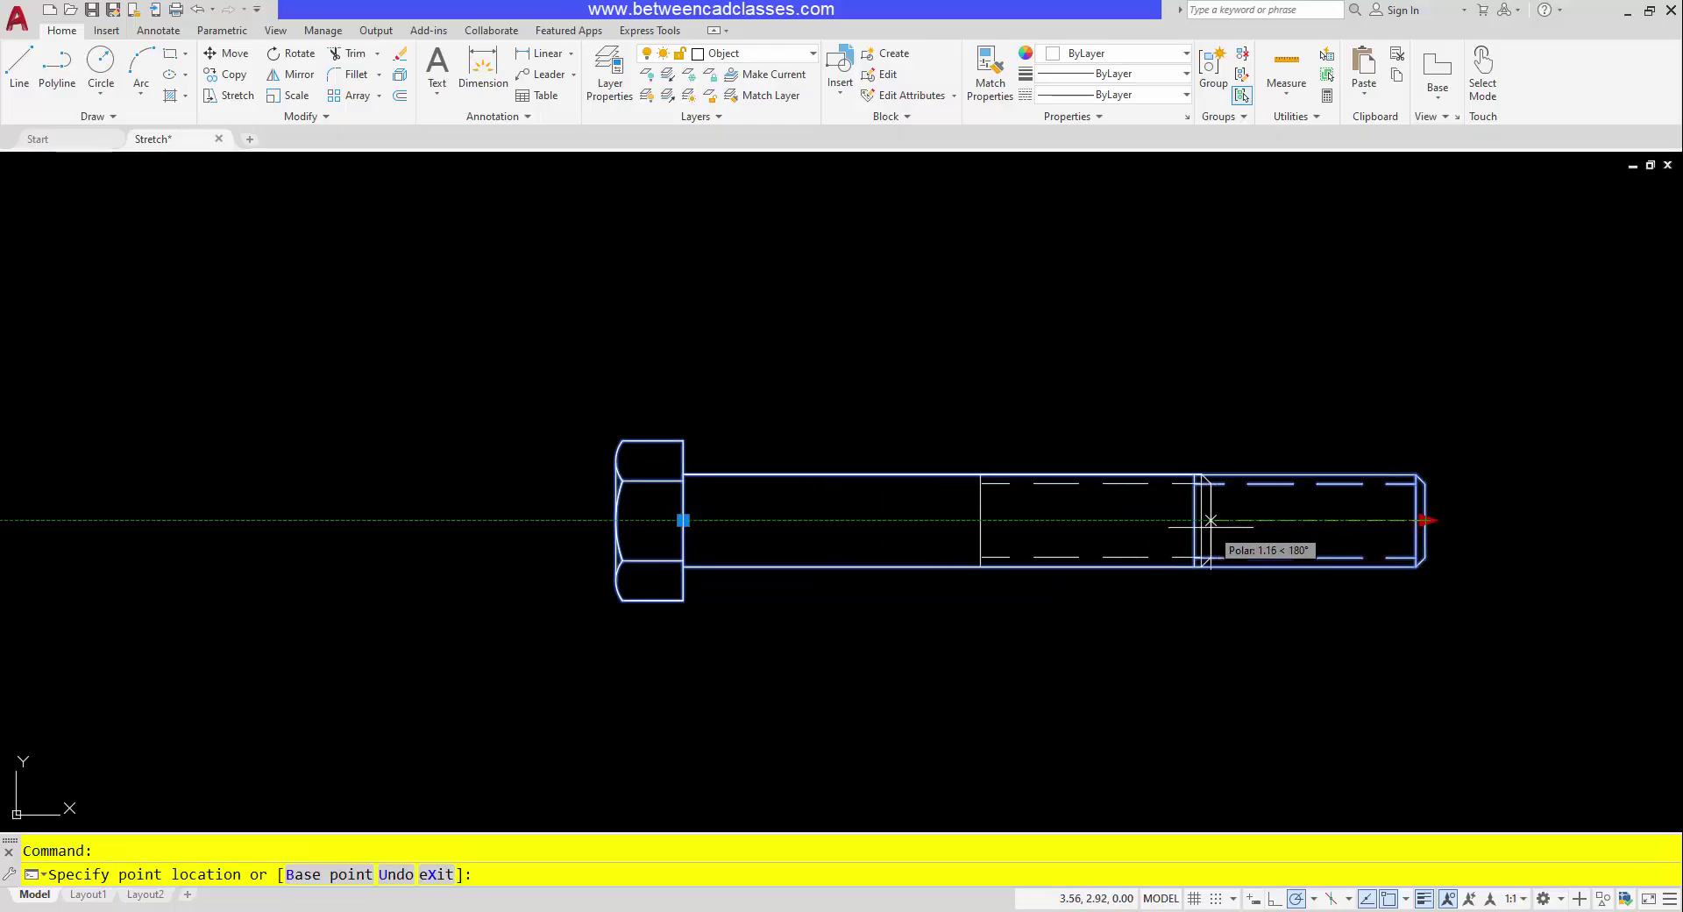
pyautogui.click(1169, 520)
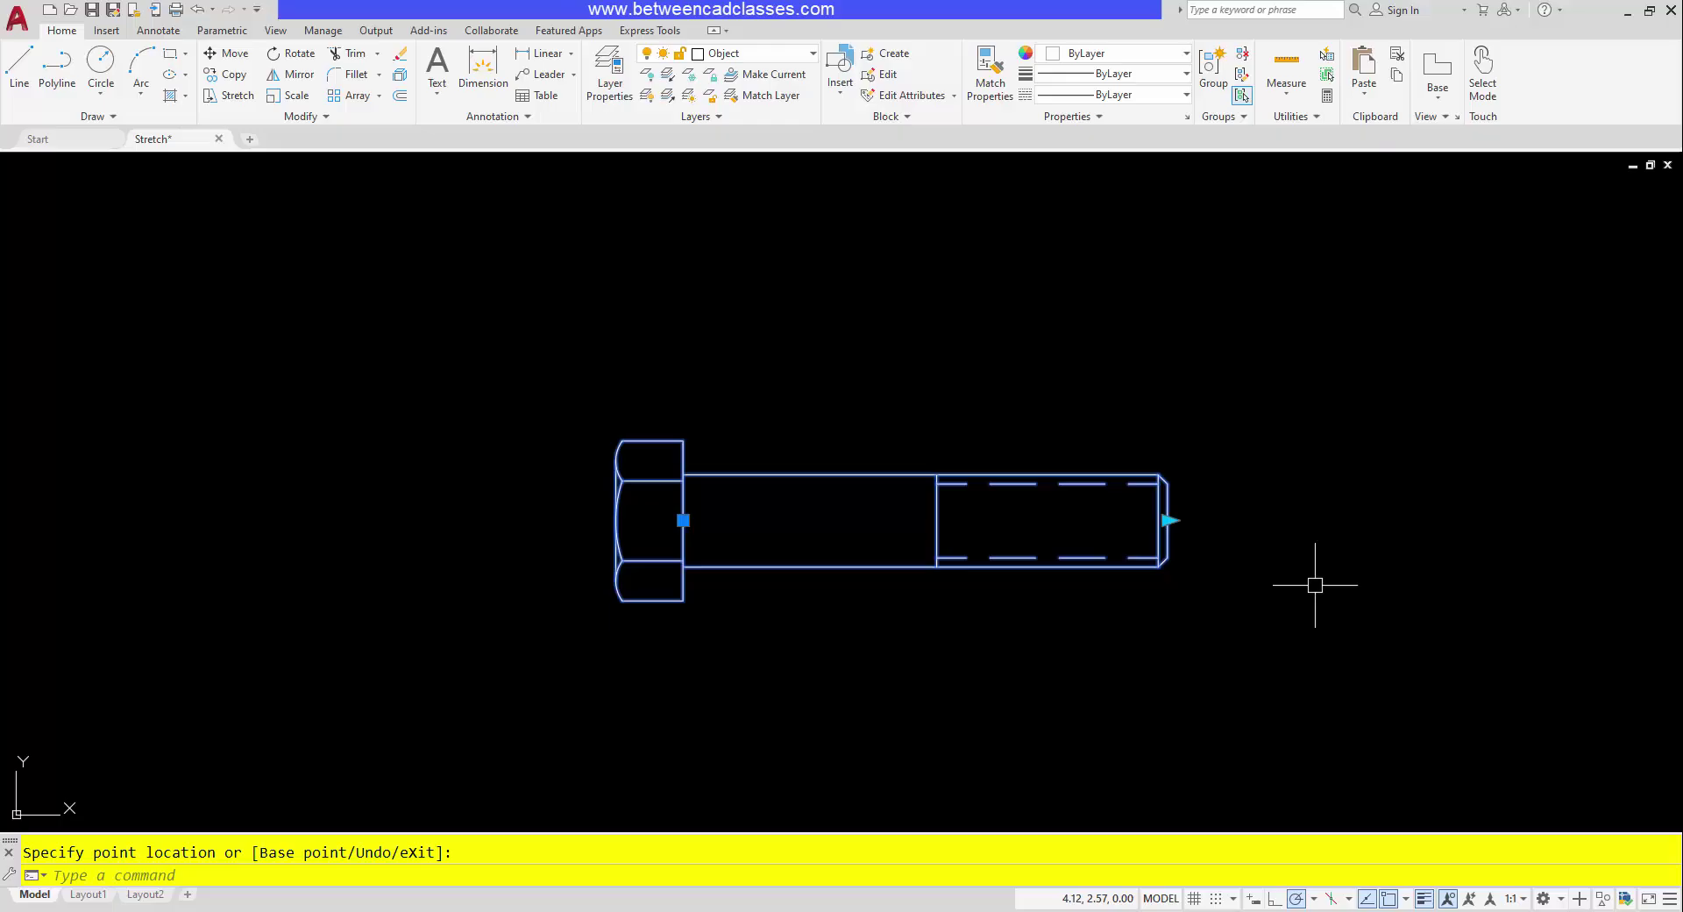